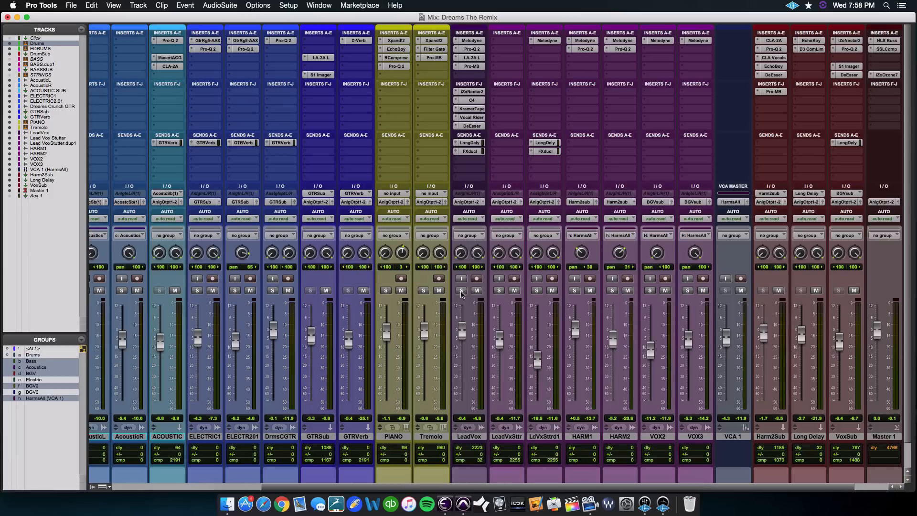
Step: Play the session from the chorus in the Edit window, then return to the Mix window
key("super+equal")
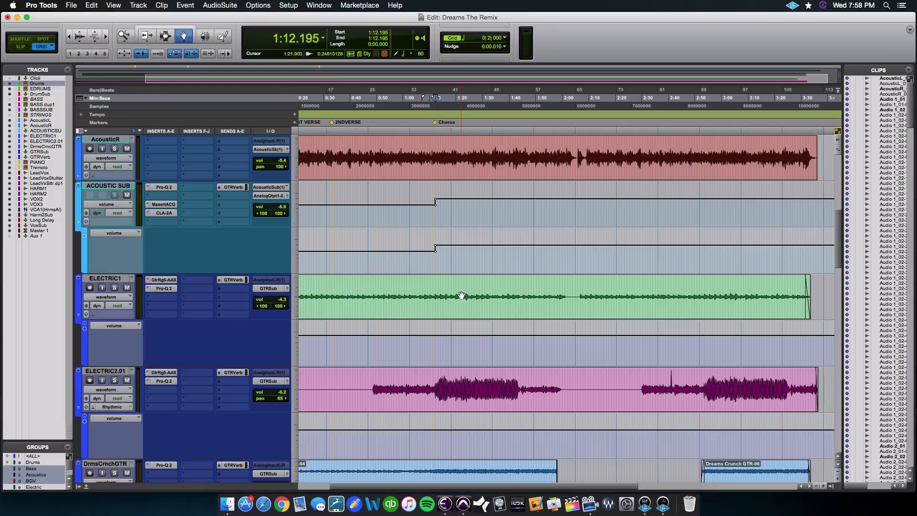
scroll(462, 295, "down", 10)
scroll(461, 295, "up", 5)
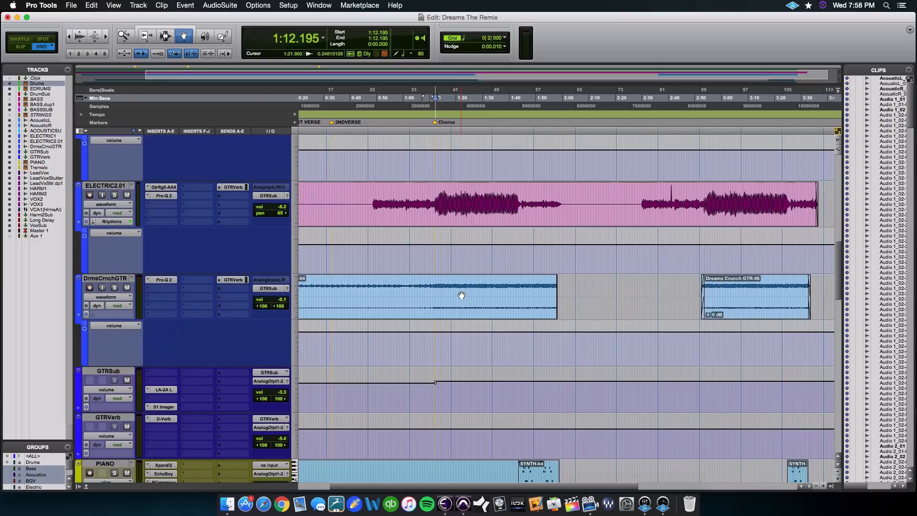
key("space")
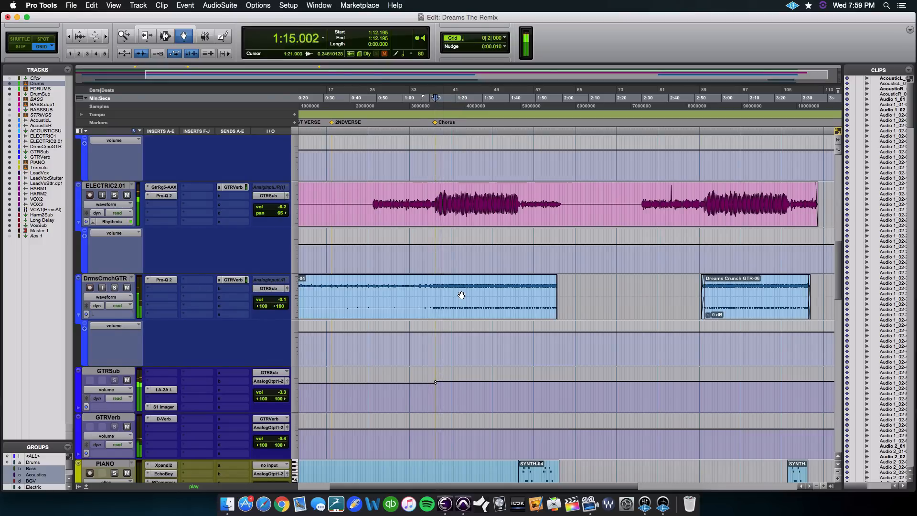
key("super+equal")
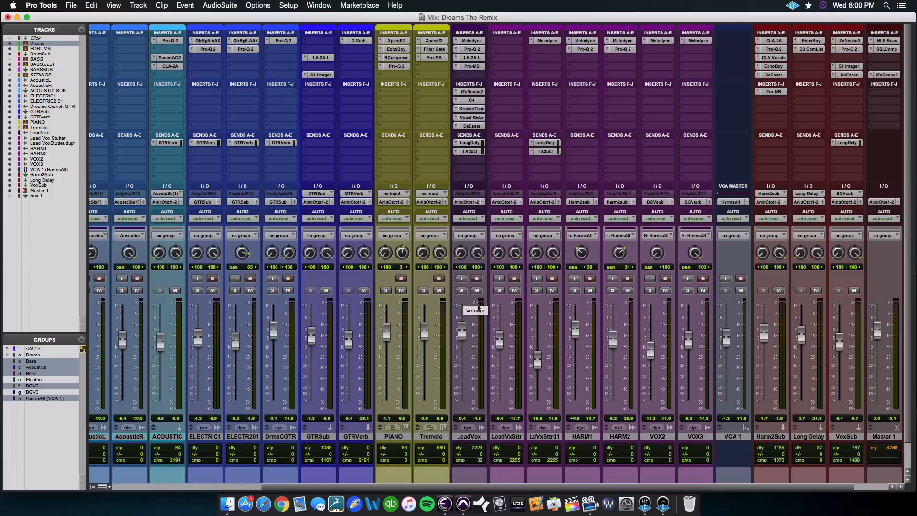
Step: Solo the LeadVox, HARM1, HARM2, VOX2 and VOX3 tracks and play back the vocals together
left_click(461, 291)
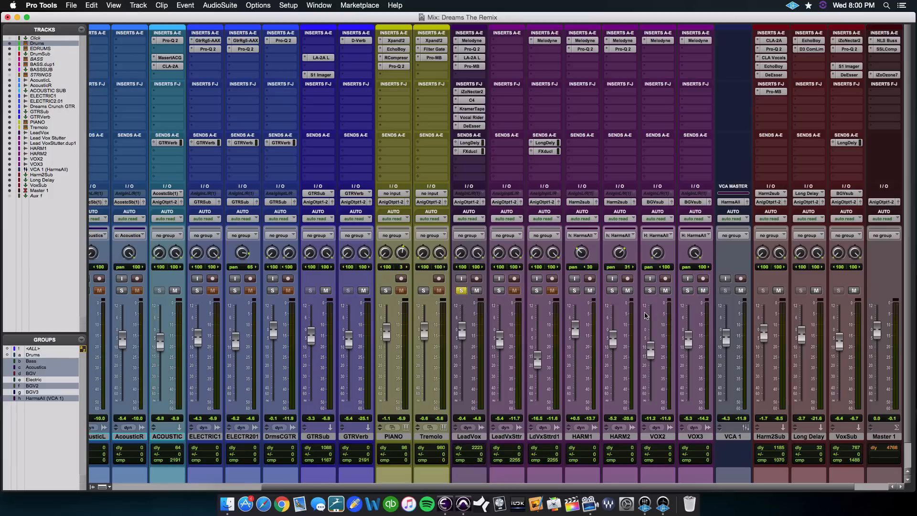
left_click(575, 291)
left_click(611, 291)
left_click(650, 291)
left_click(687, 291)
key("space")
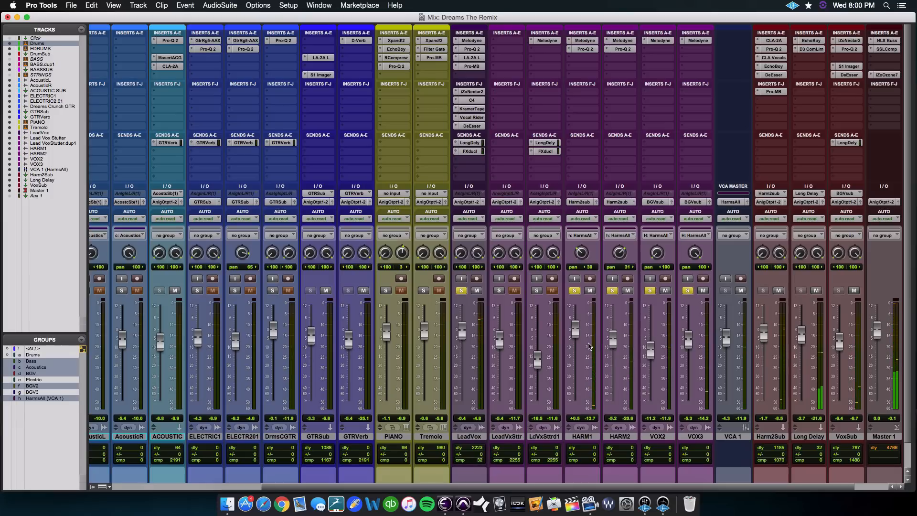
Step: Lower the HARM1 fader slightly and audition the harmonies with LeadVox temporarily muted
left_click_drag(582, 336, 578, 338)
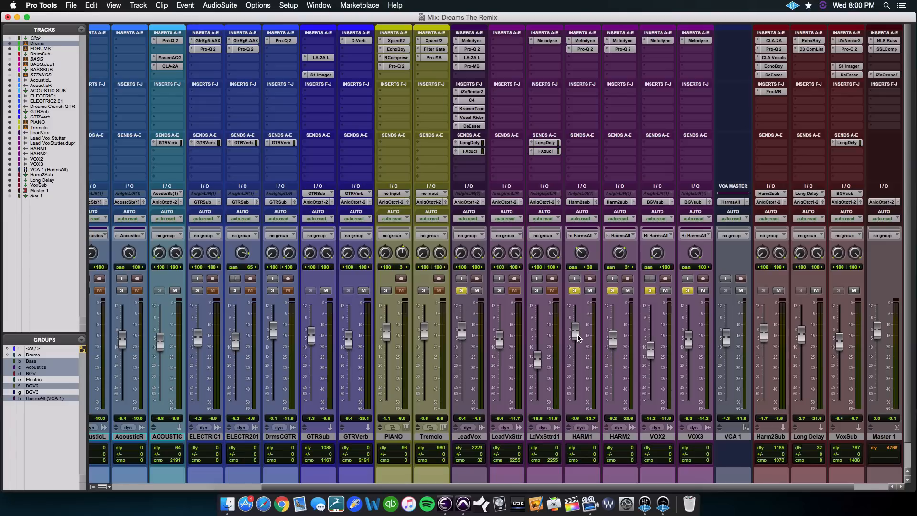
left_click(476, 291)
key("space")
left_click(477, 291)
Step: Mute Harm2Sub and the HARM1, HARM2, VOX2 and VOX3 tracks to isolate the lead vocal
left_click(779, 290)
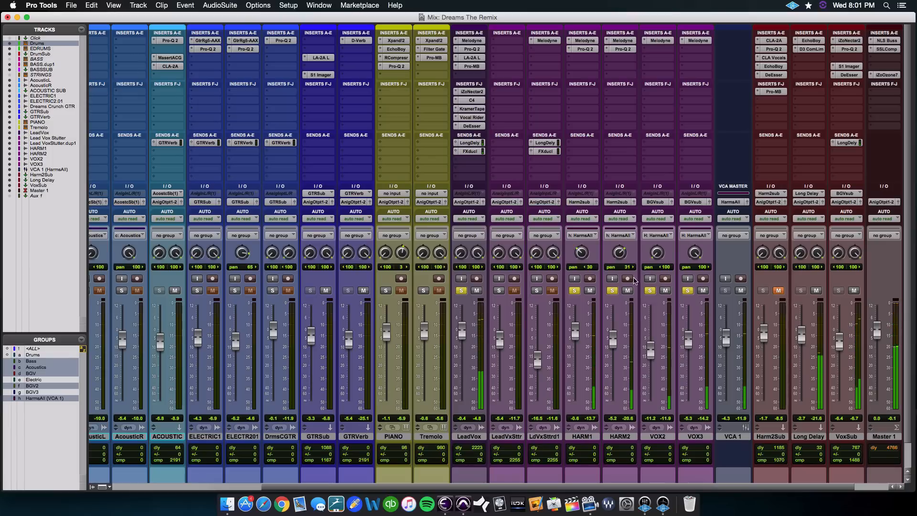
left_click(627, 291)
left_click(666, 291)
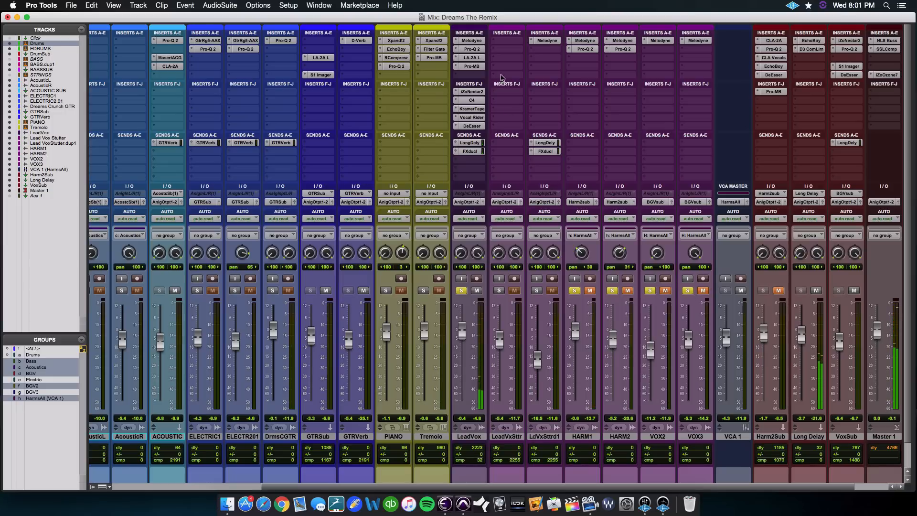
Step: Inspect the lead vocal's pitch data in LeadVox's Melodyne insert, then close it and stop playback
left_click(473, 41)
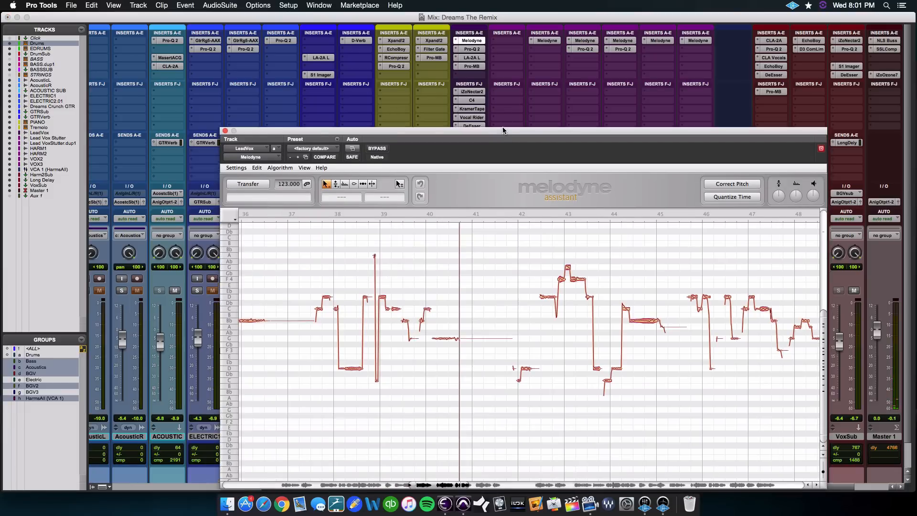
left_click_drag(502, 132, 468, 83)
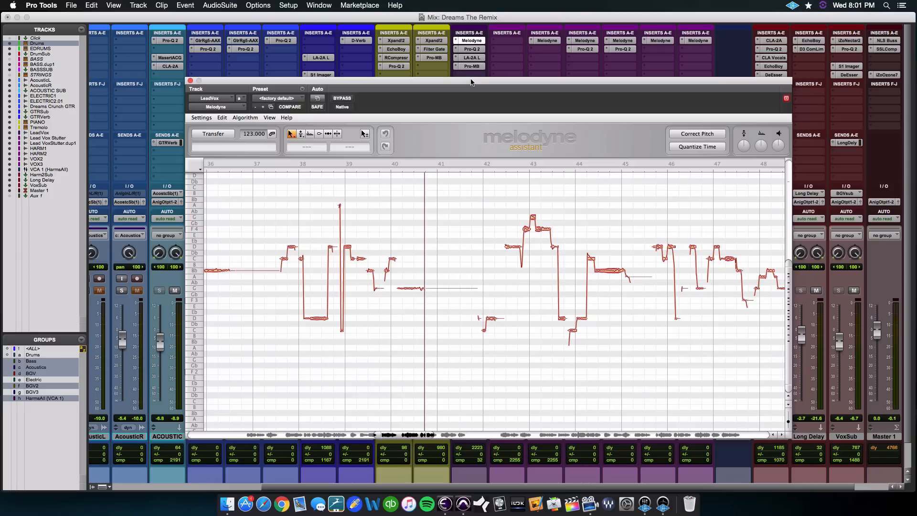
left_click_drag(471, 82, 469, 81)
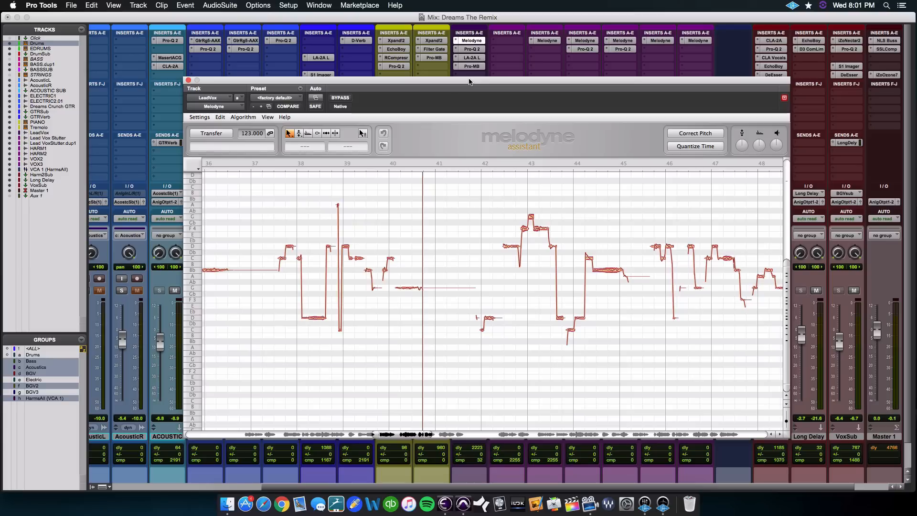
left_click(189, 80)
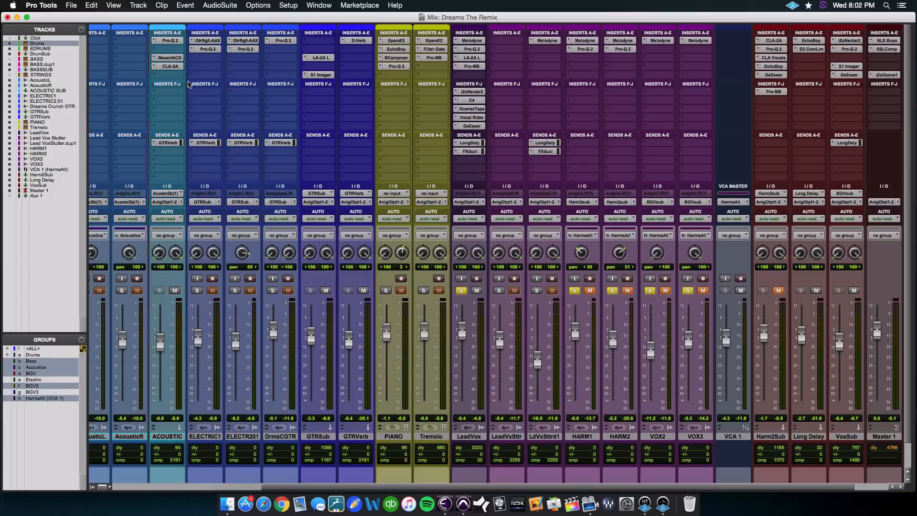
key("space")
Step: Review the EQ curve in LeadVox's Pro-Q 2 insert and close the plug-in window
left_click(468, 50)
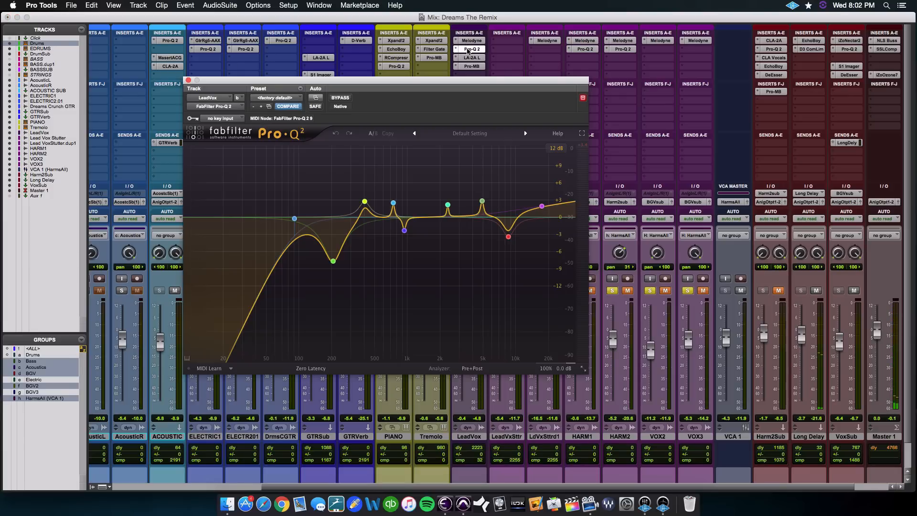
left_click_drag(461, 85, 497, 81)
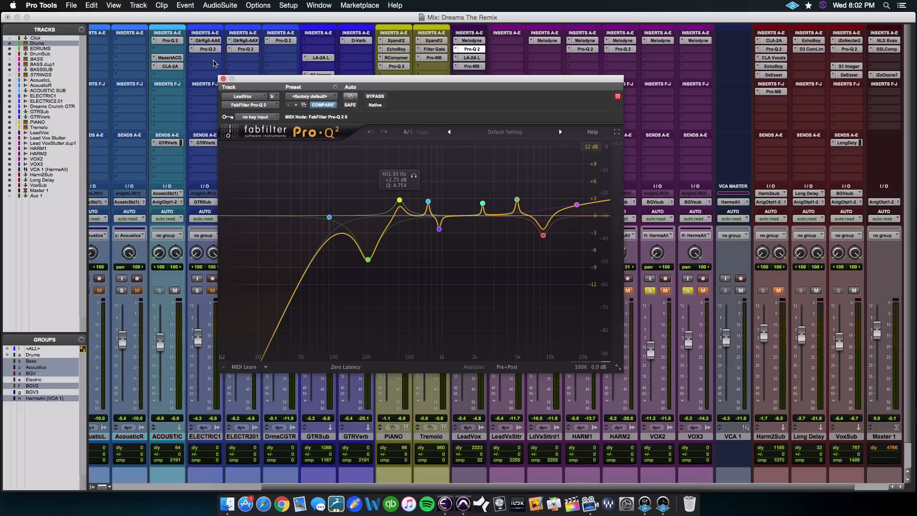
left_click(223, 78)
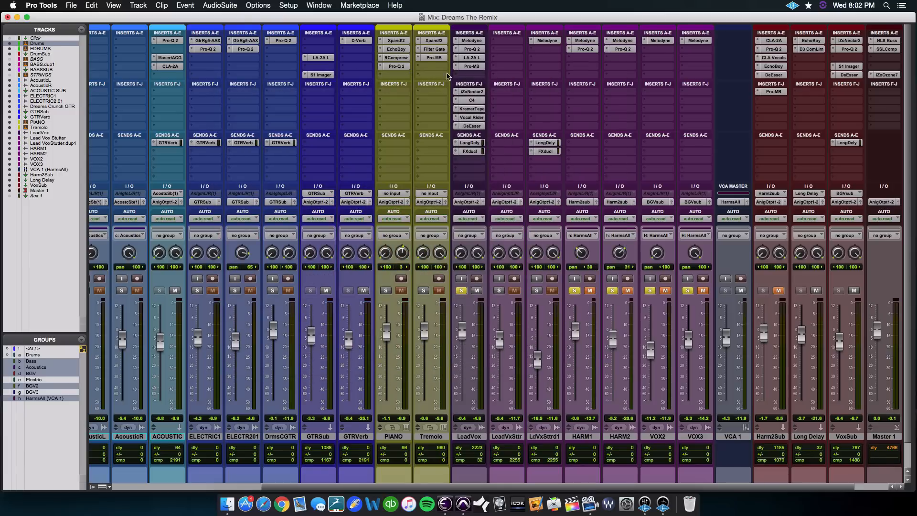
Step: Bypass the LeadVox inserts from LA-2A L through DeEsser and mute its Long Delay and FXduci sends
left_click(482, 57, "super")
left_click(484, 66, "super")
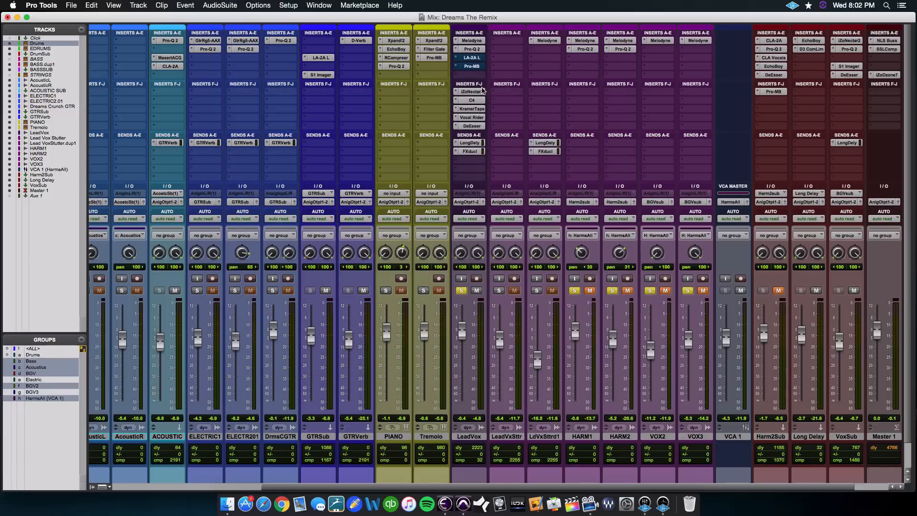
left_click(481, 92, "super")
left_click(480, 100, "super")
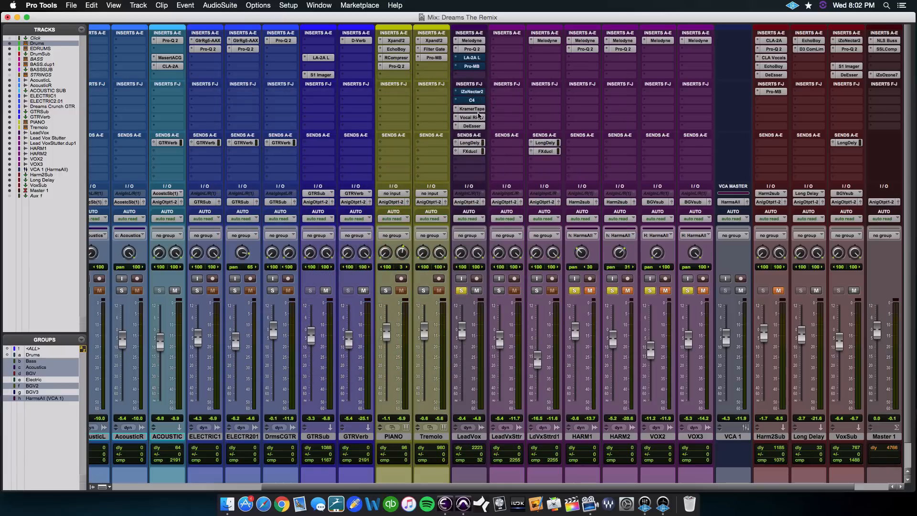
left_click(480, 110, "super")
left_click(480, 117, "super")
left_click(480, 126, "super")
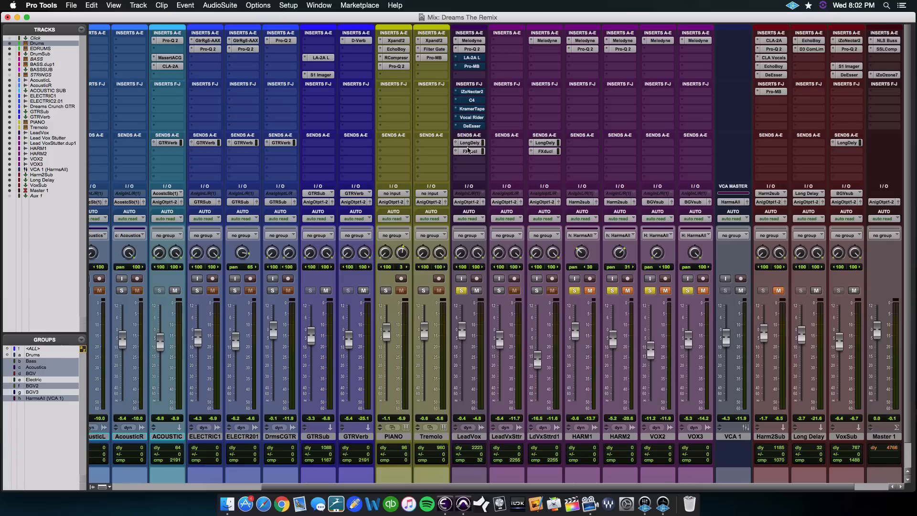
left_click(472, 143, "super")
left_click(472, 152, "super")
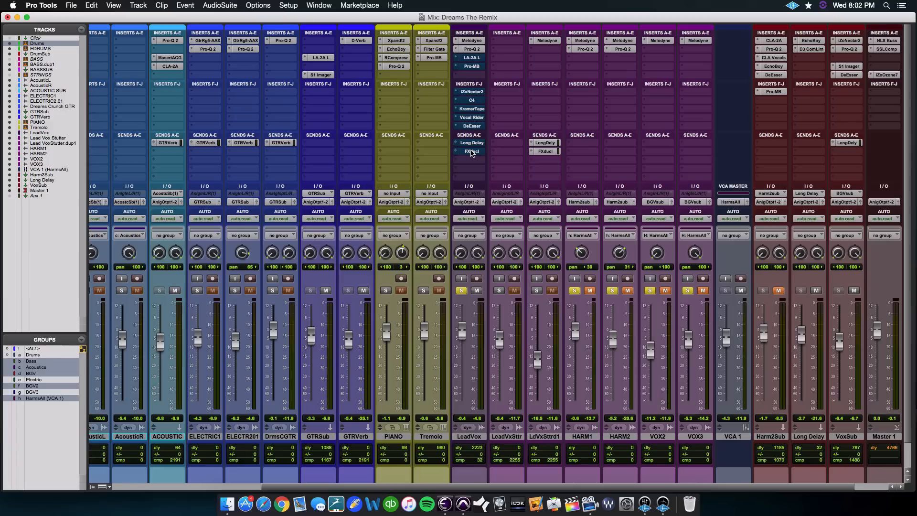
Step: Compare the lead vocal with Pro-Q 2 active and bypassed during playback, leaving the EQ active and closing its window
left_click(472, 49)
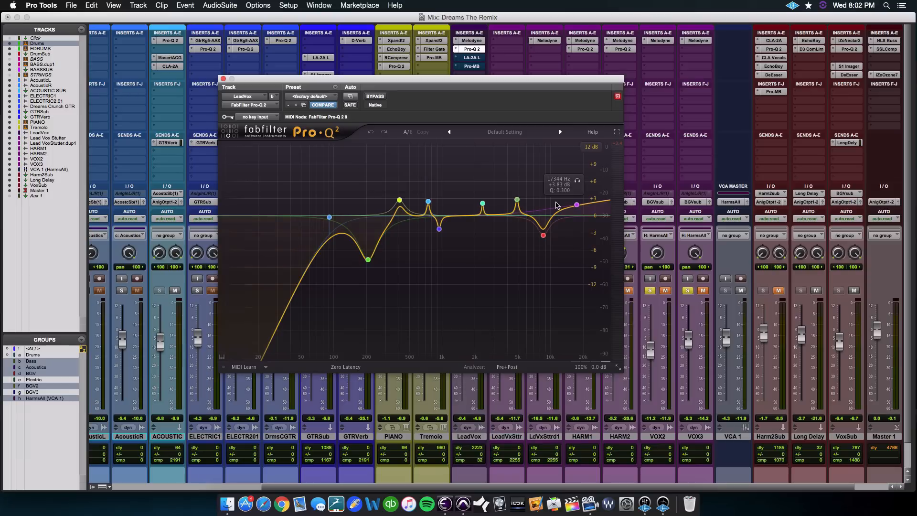
key("space")
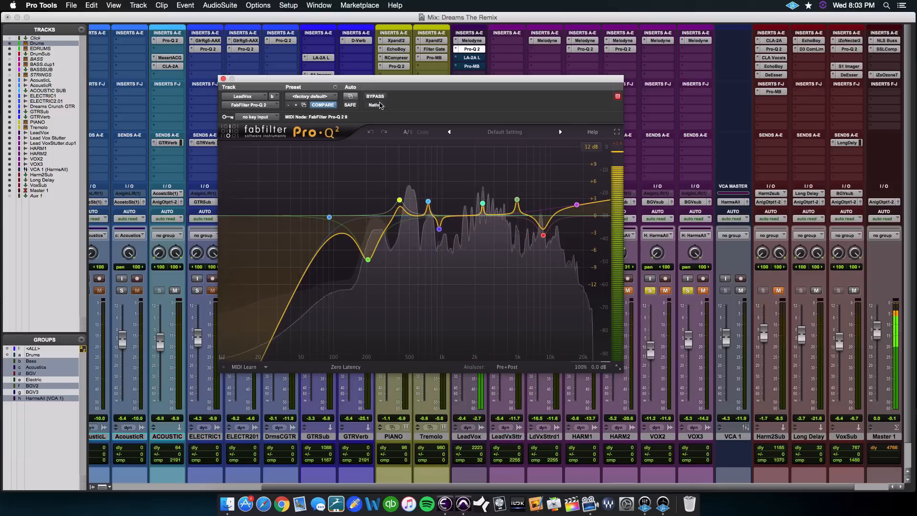
key("space")
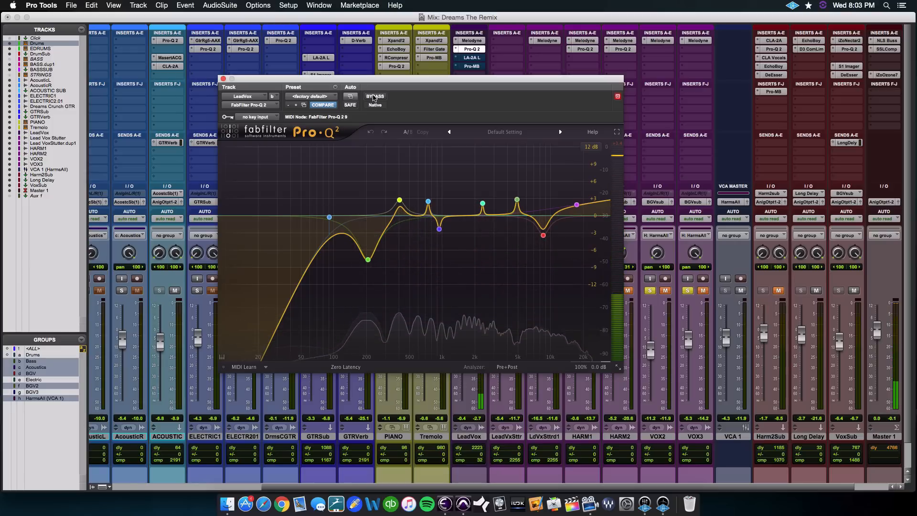
left_click(373, 96)
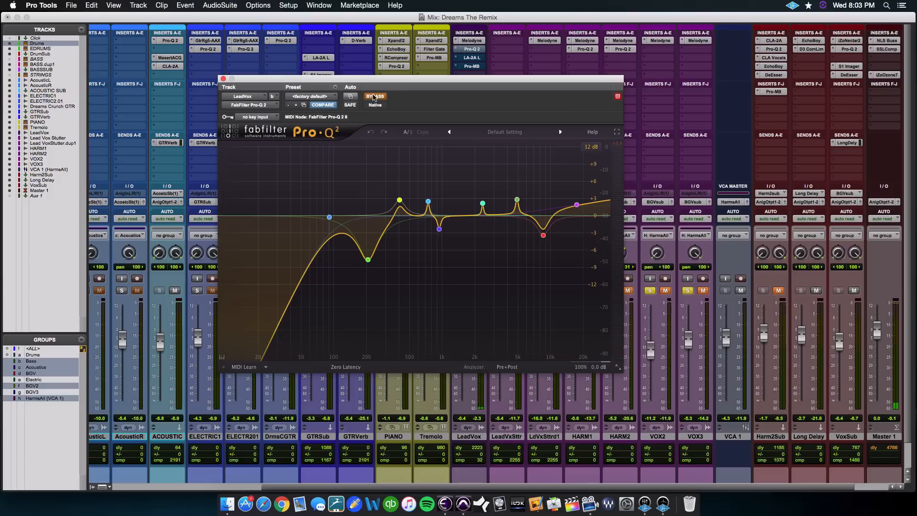
left_click(373, 97)
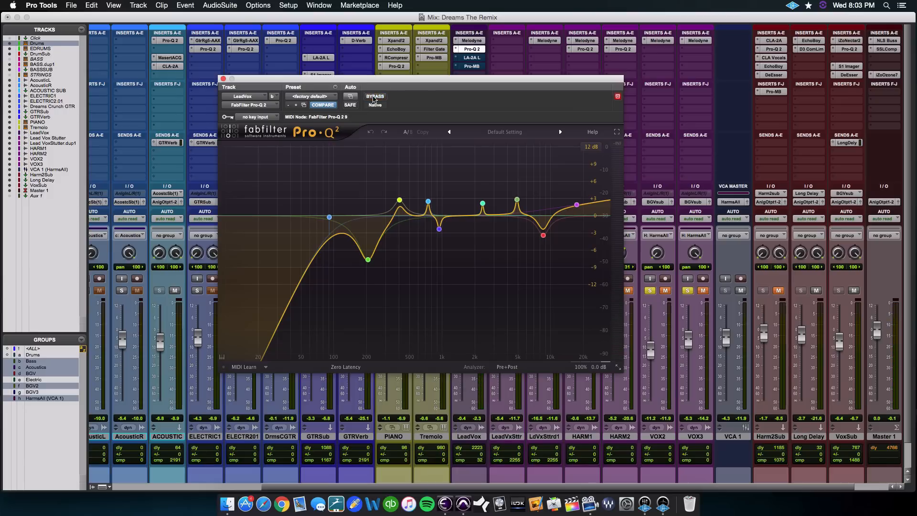
key("space")
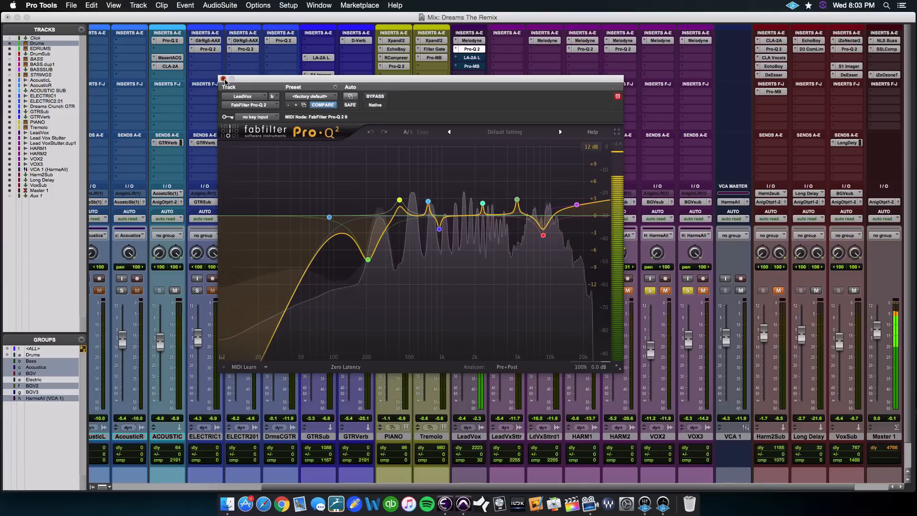
left_click(223, 78)
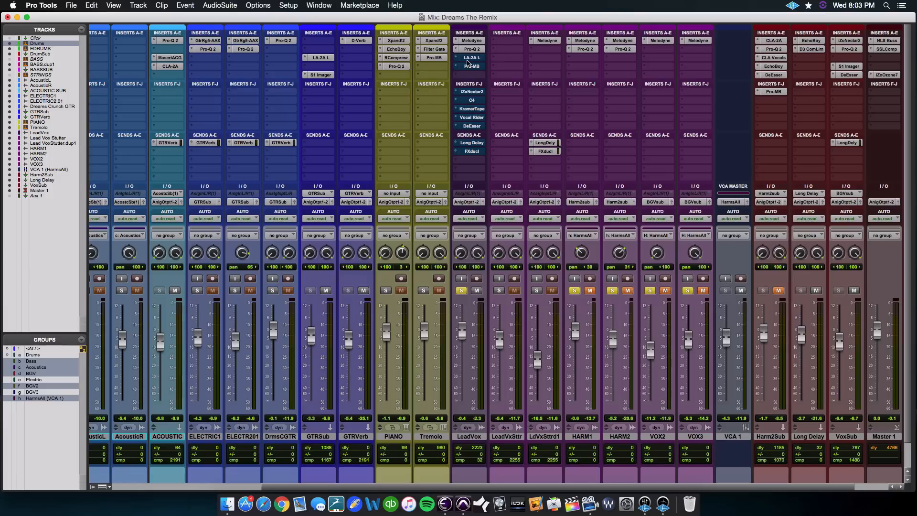
Step: Enable the LA-2A compressor on LeadVox, compare it against bypass during playback, and close its window with it active
left_click(471, 58)
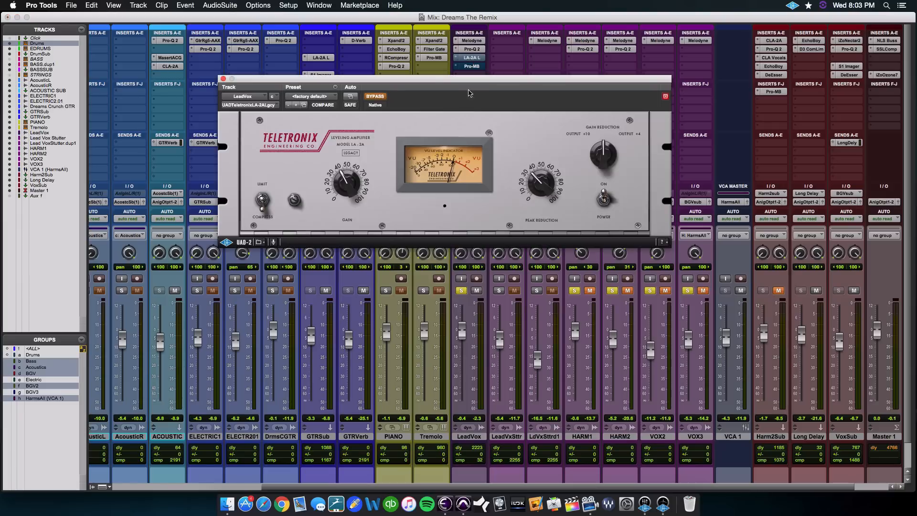
left_click_drag(471, 80, 494, 96)
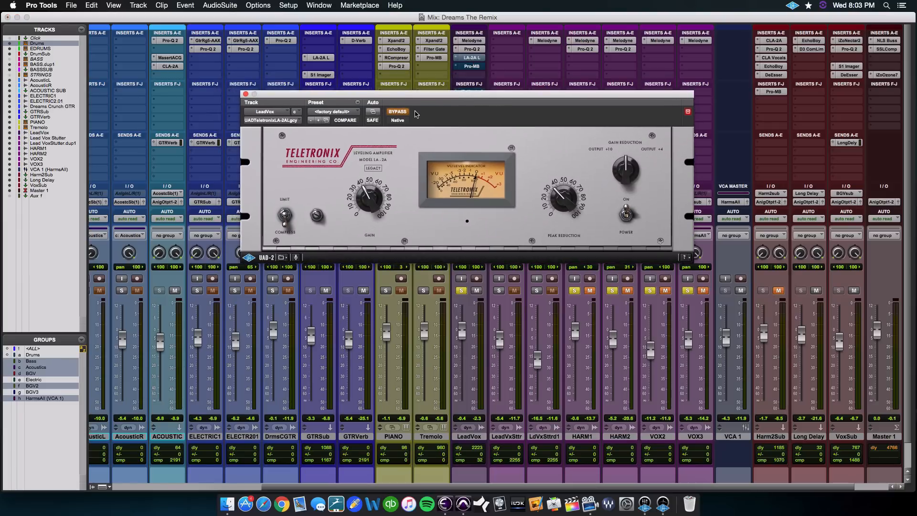
left_click(398, 112)
key("space")
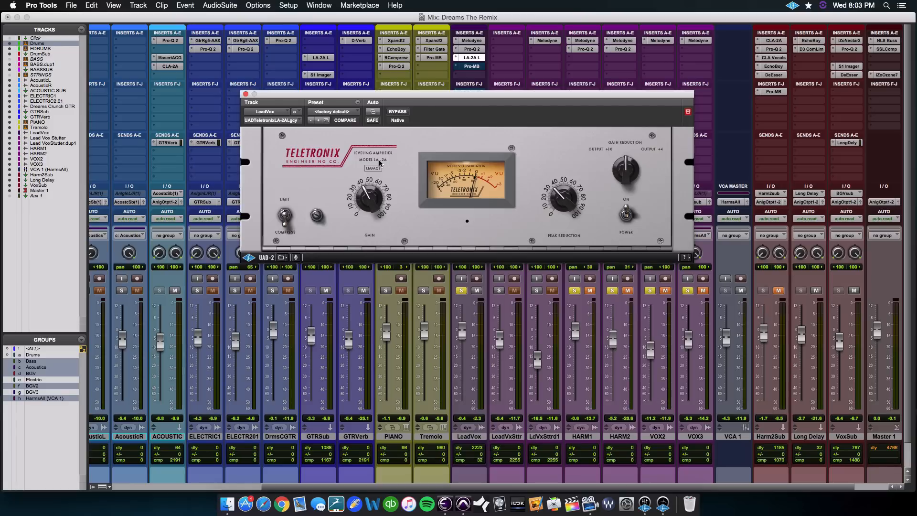
left_click(396, 112)
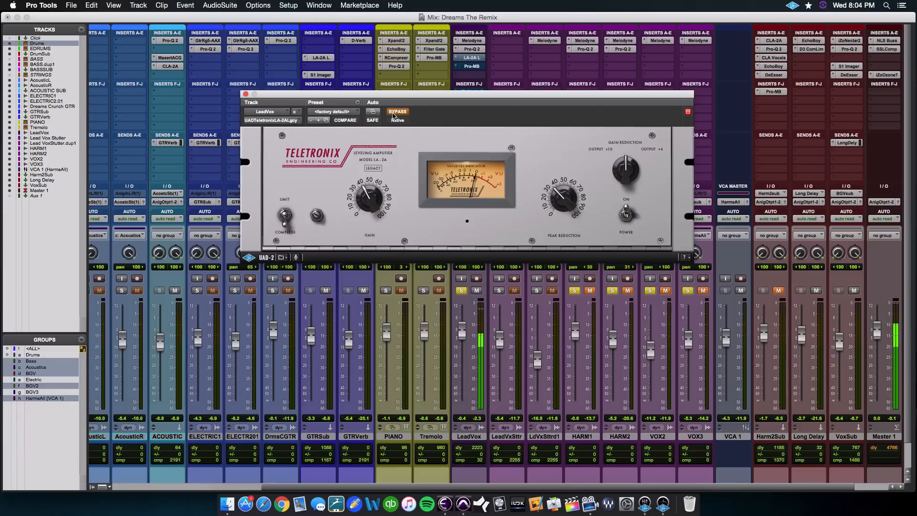
left_click(396, 112)
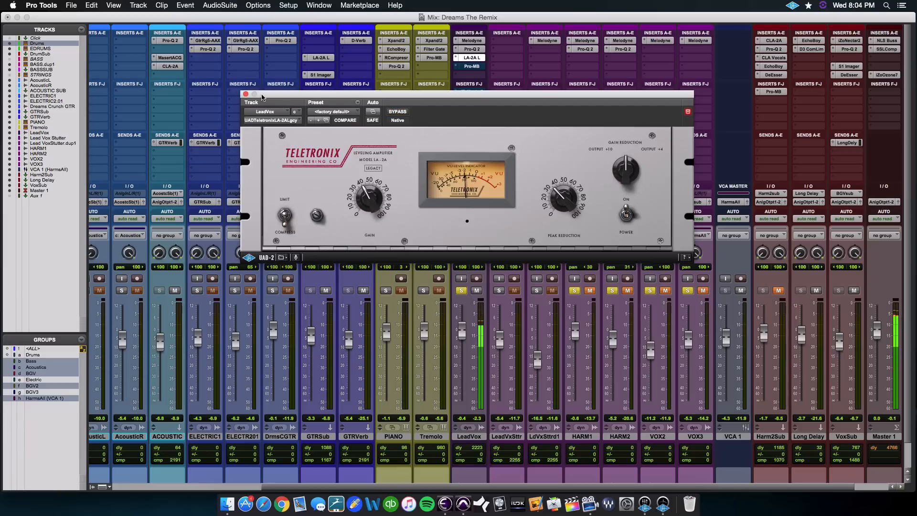
left_click(245, 95)
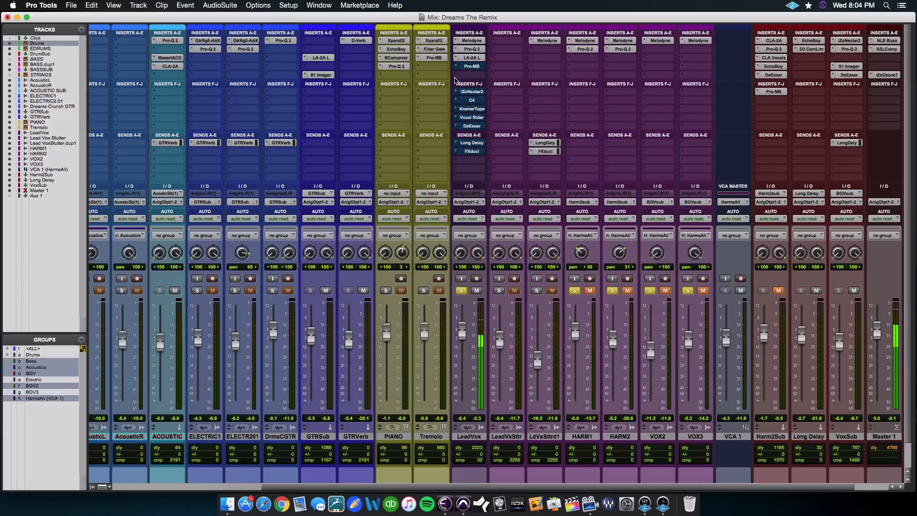
Step: Open LeadVox's Pro-MB insert, take it out of bypass, and audition the multiband compression during playback
left_click(471, 67)
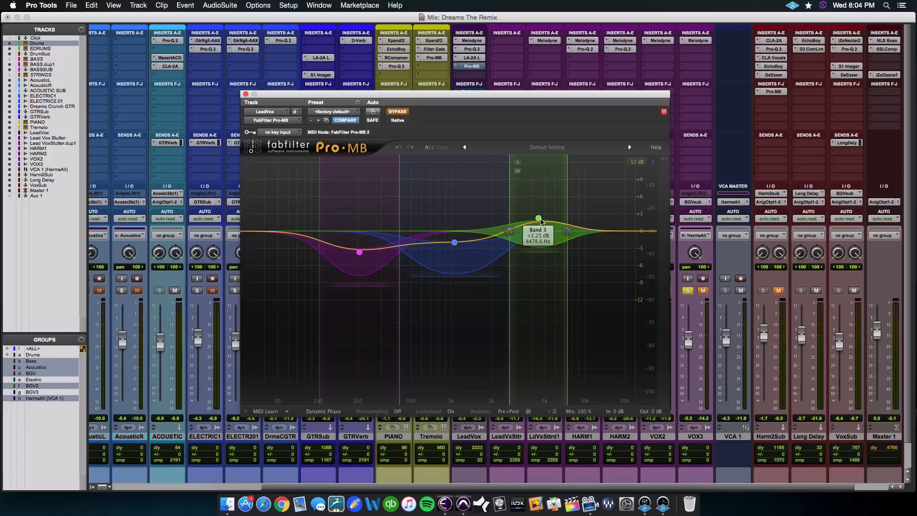
left_click(404, 115)
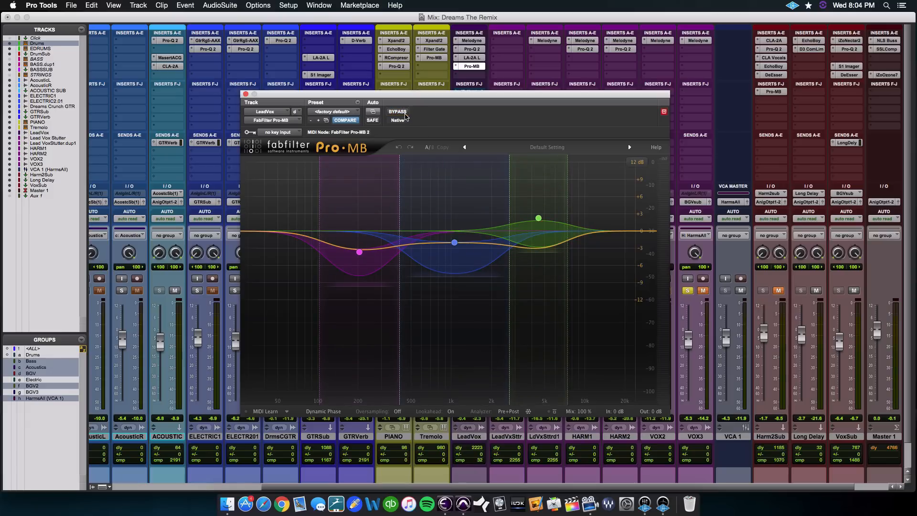
key("space")
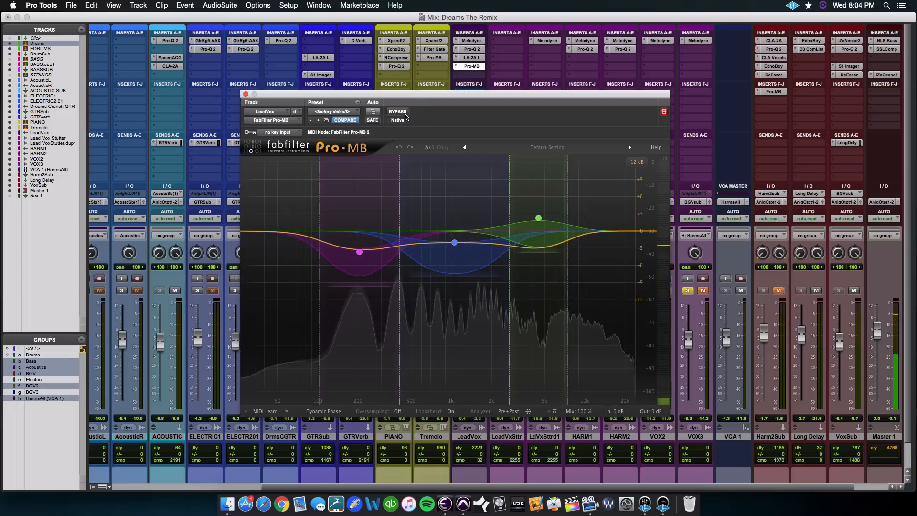
key("space")
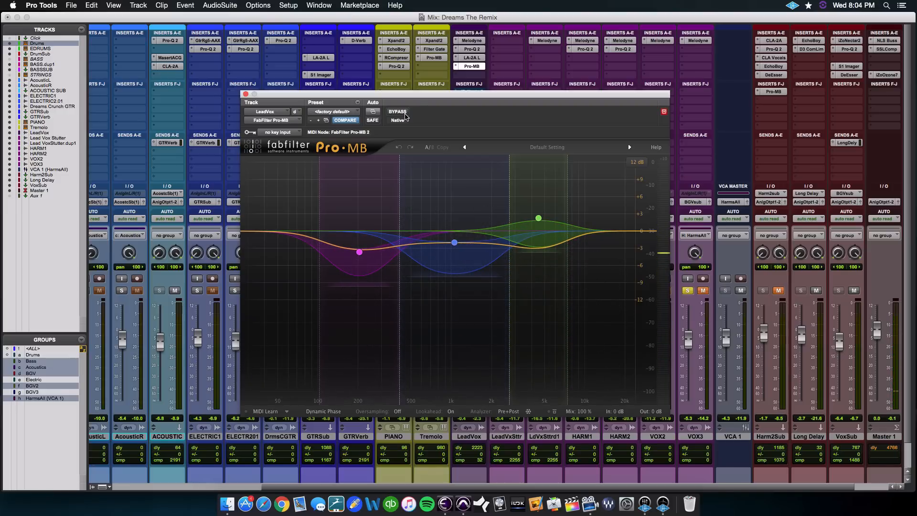
Step: Raise Pro-MB's Band 3 at 4478.6 Hz to about +3 dB during playback
left_click(538, 219)
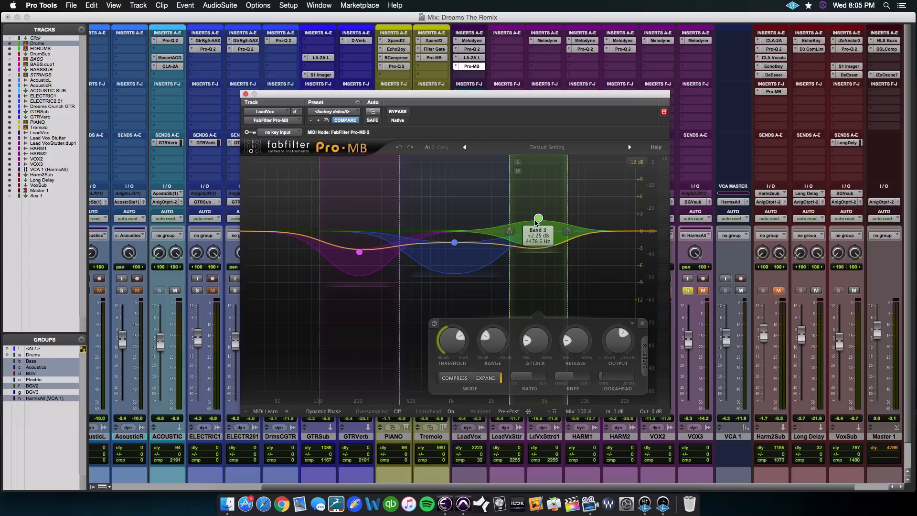
key("space")
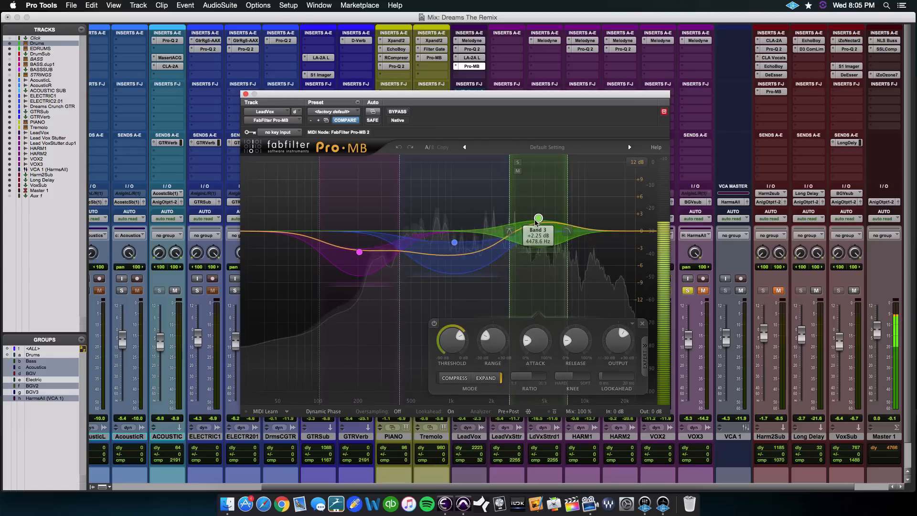
left_click_drag(536, 221, 539, 215)
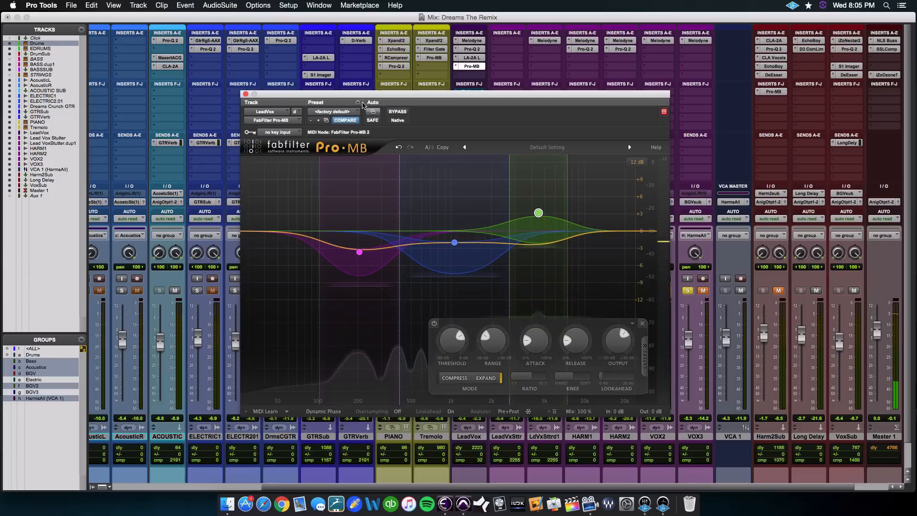
Step: Compare the lead vocal with Pro-MB bypassed and active, then close its window with the processing active
left_click(398, 113)
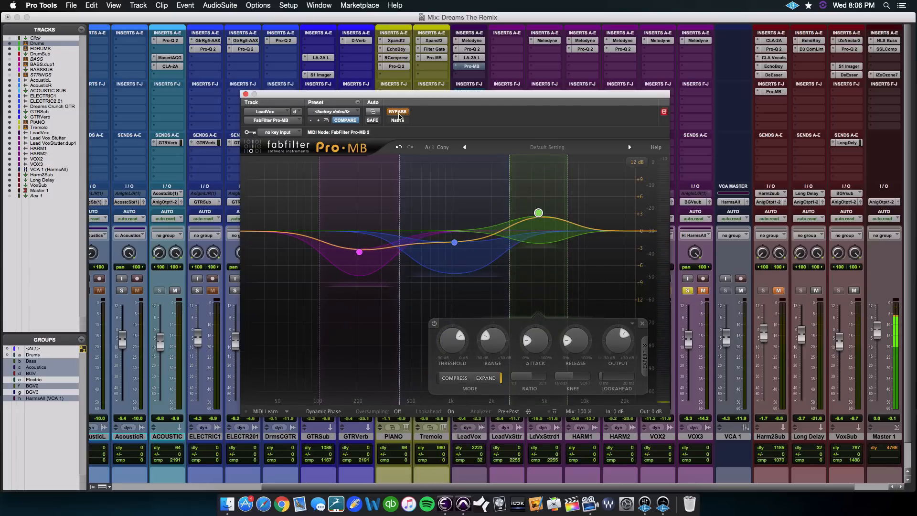
left_click(398, 114)
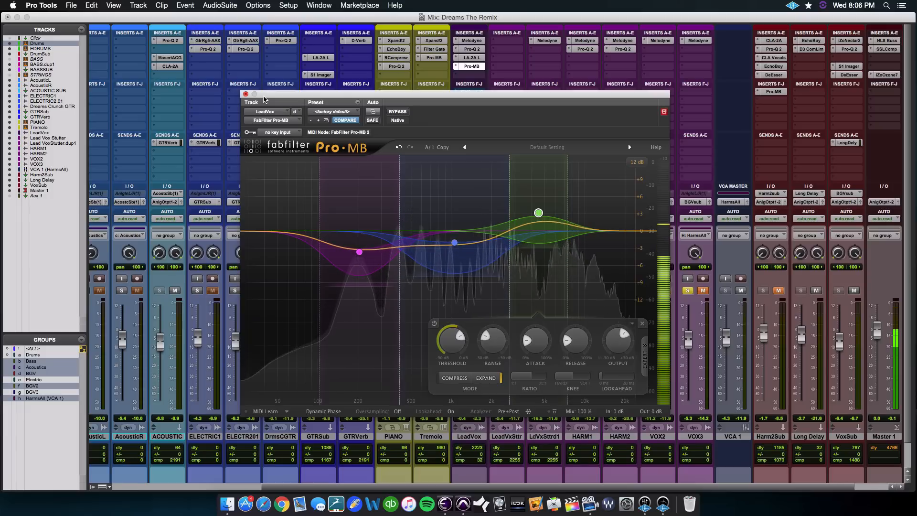
left_click(246, 95)
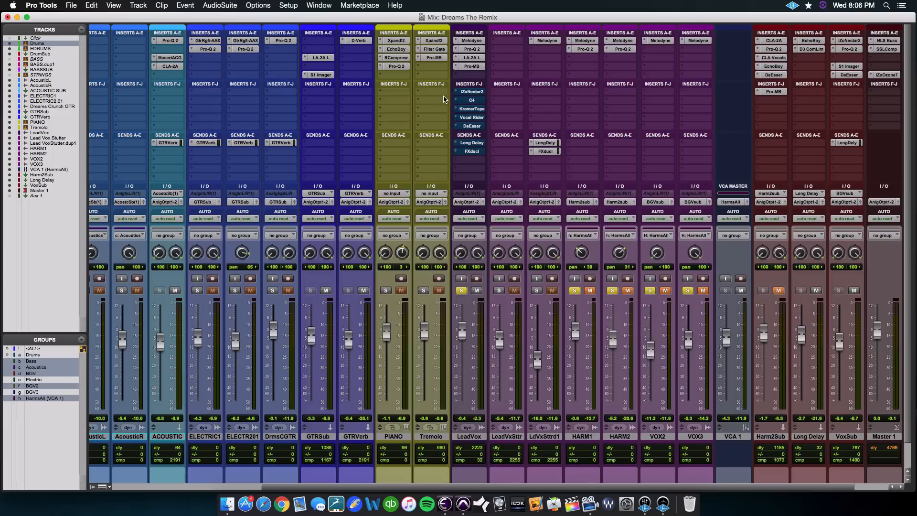
Step: Activate the iZotope Nectar 2 insert on LeadVox and open its plug-in window
left_click(473, 93, "super")
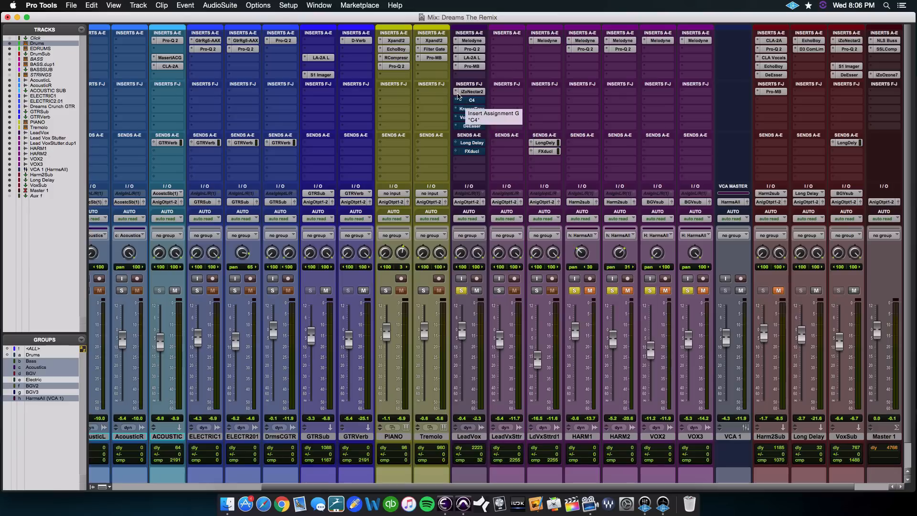
left_click(462, 95)
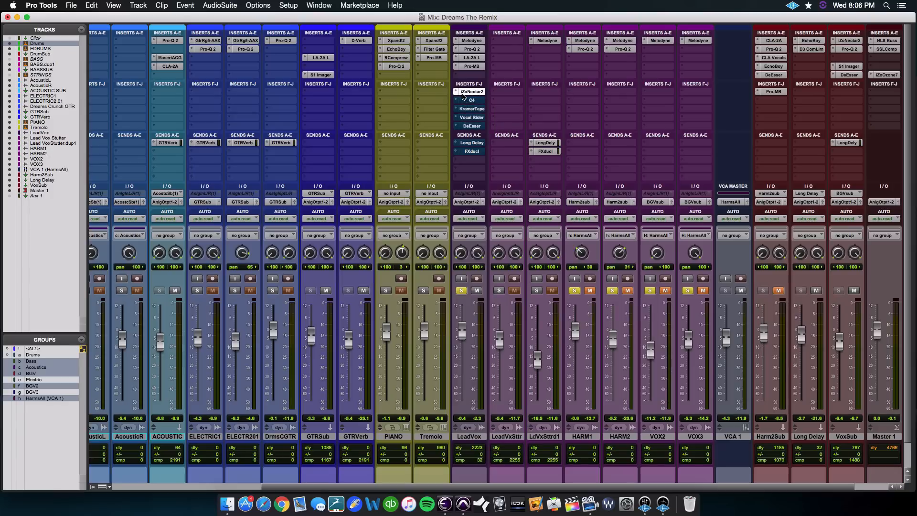
left_click_drag(475, 97, 464, 81)
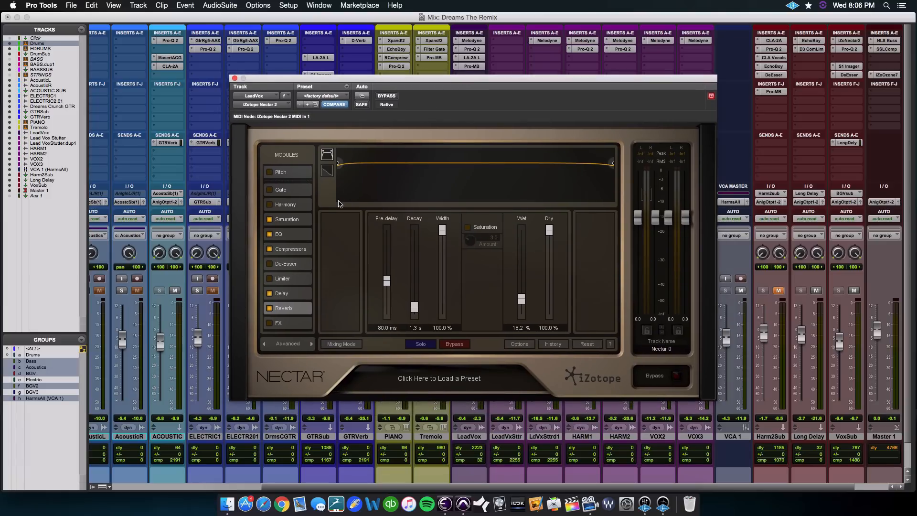
Step: Review Nectar 2's Saturation, EQ, Compressors, Limiter, Delay and Reverb module settings
left_click(293, 219)
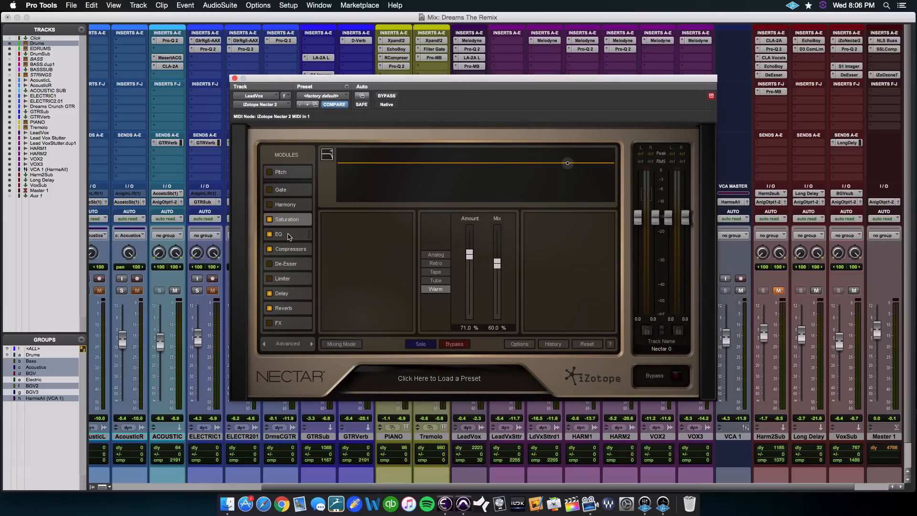
left_click(288, 234)
left_click(292, 249)
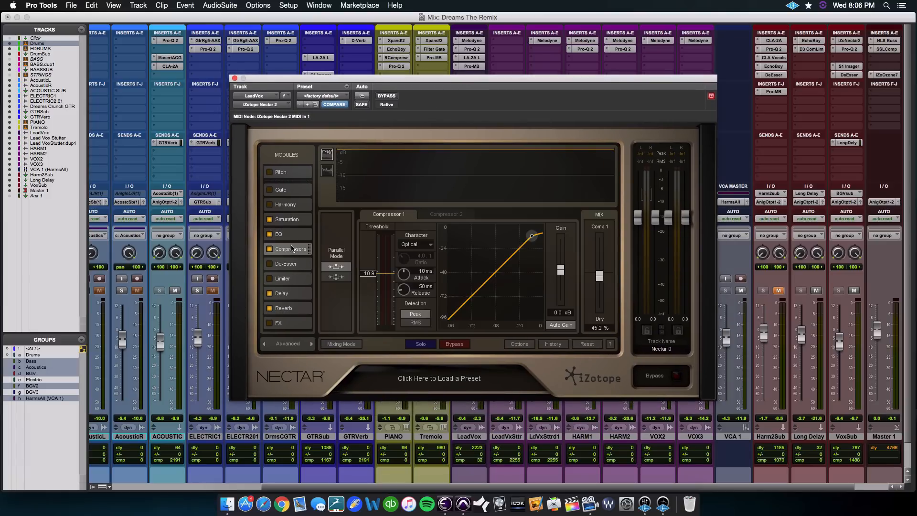
left_click(294, 279)
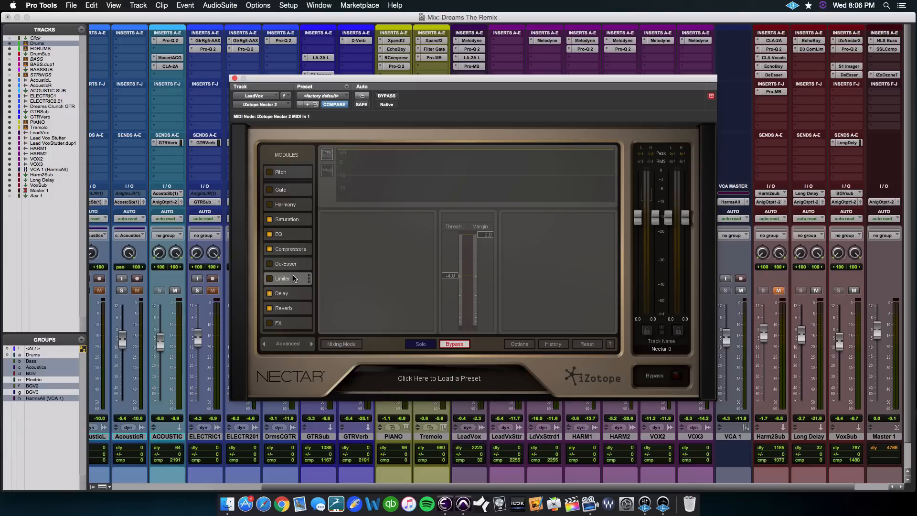
left_click(289, 293)
left_click(293, 310)
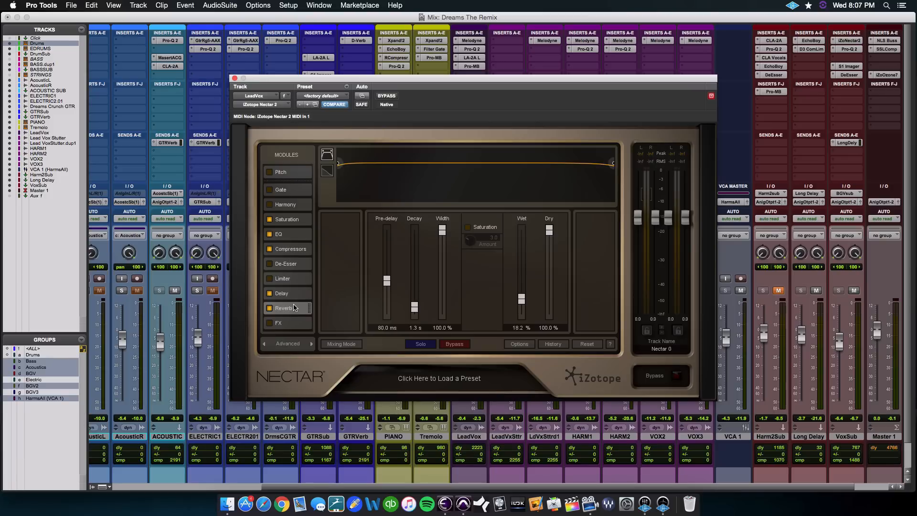
Step: Audition Nectar 2 on the lead vocal and lower its Delay module's feedback to 13.1%
key("space")
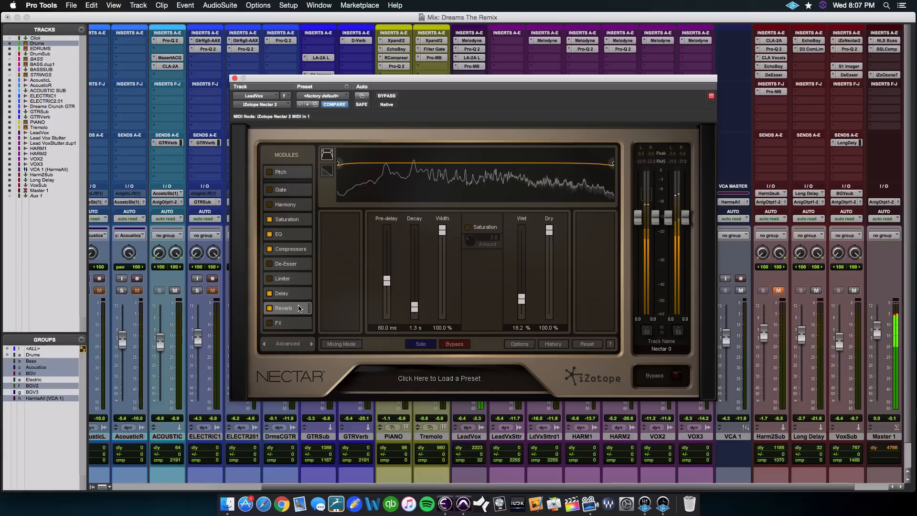
key("space")
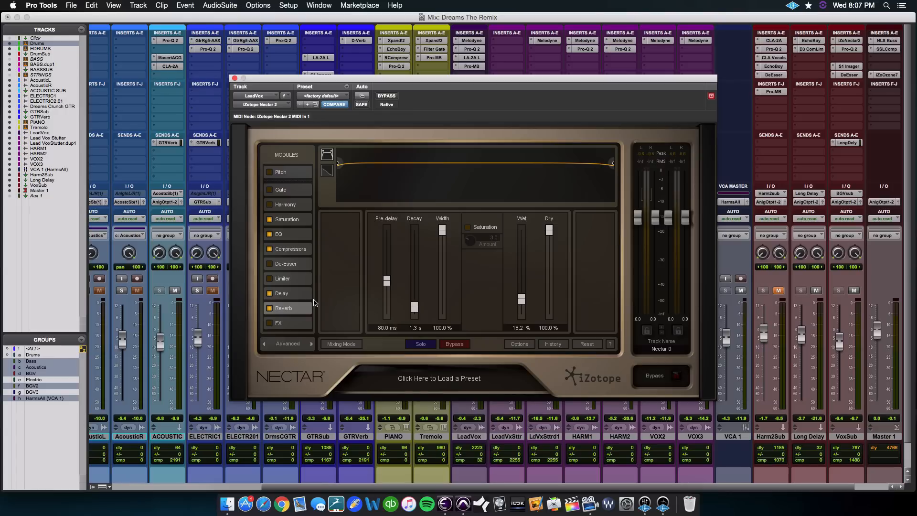
key("space")
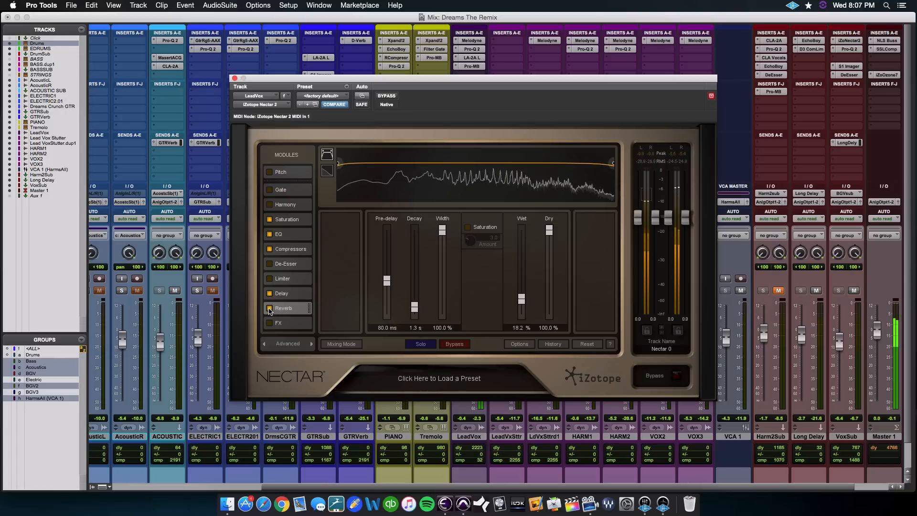
left_click(282, 294)
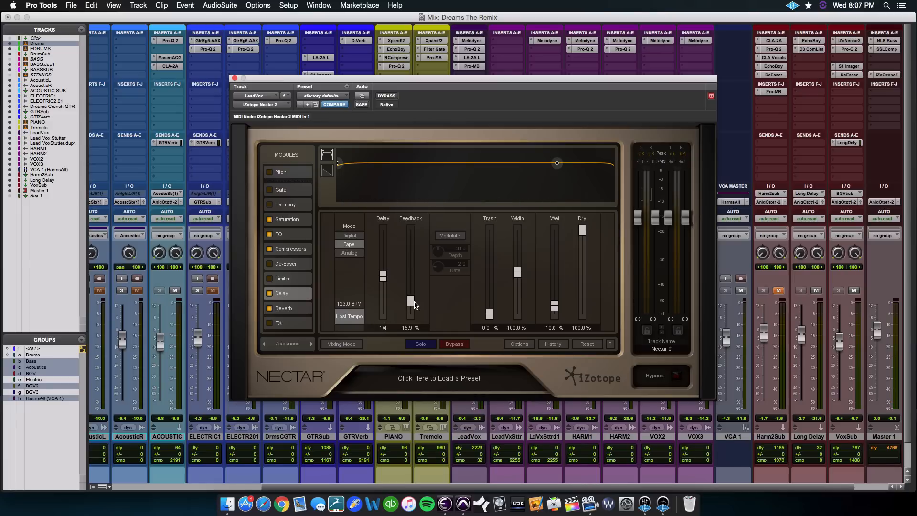
left_click_drag(411, 304, 413, 306)
key("space")
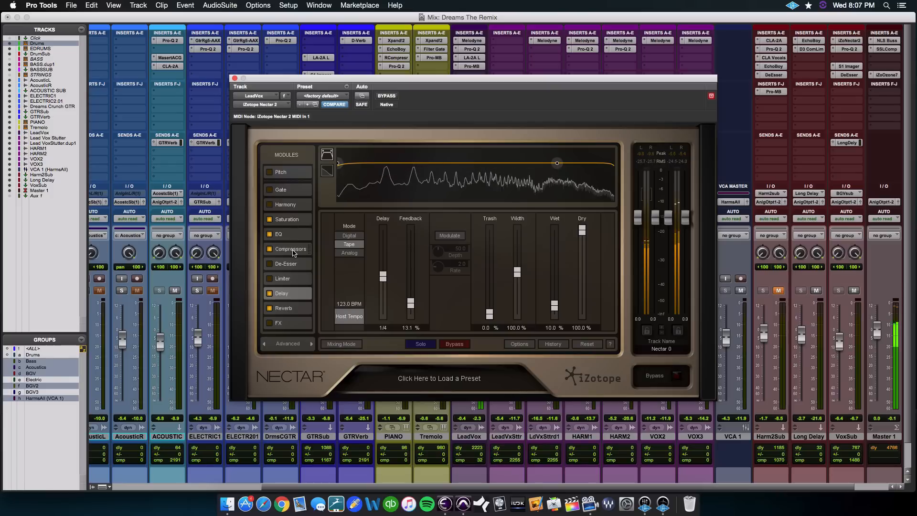
Step: Raise the Compressor 1 threshold slightly in Nectar 2 during playback and close the plug-in window
left_click(292, 250)
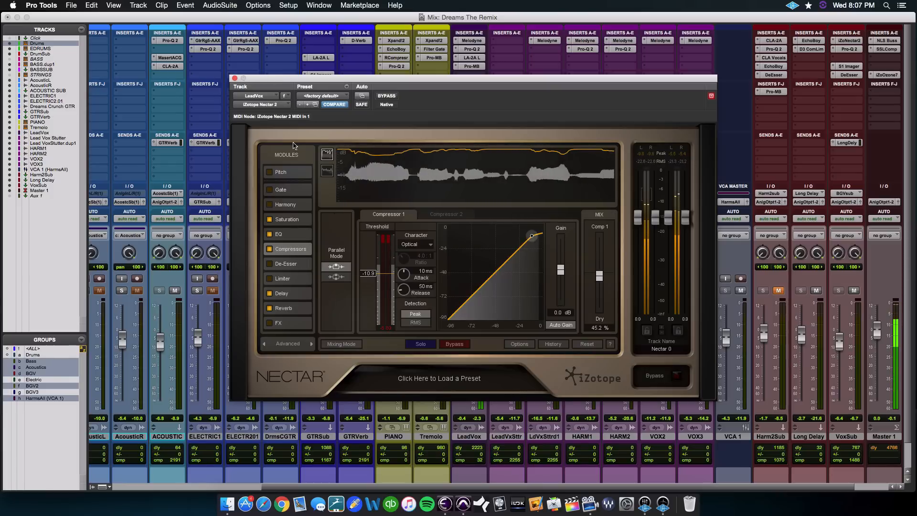
left_click_drag(365, 276, 365, 271)
key("space")
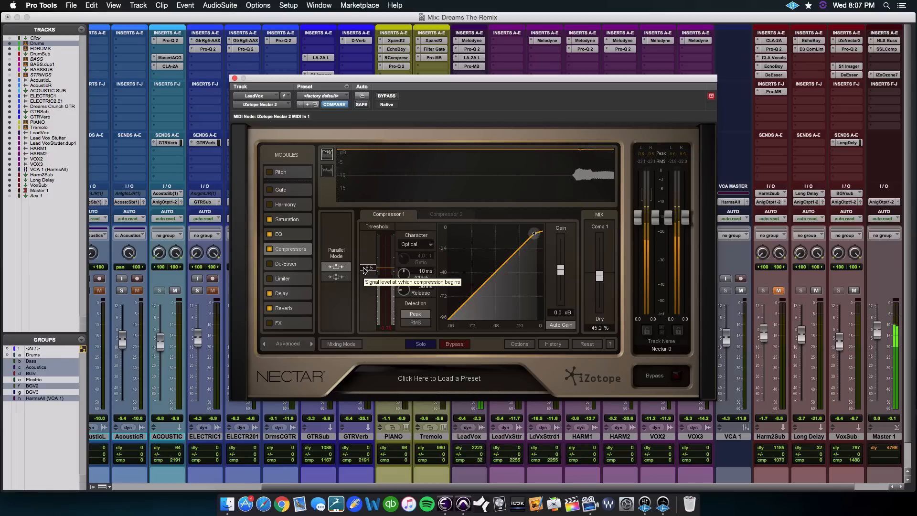
left_click(235, 78)
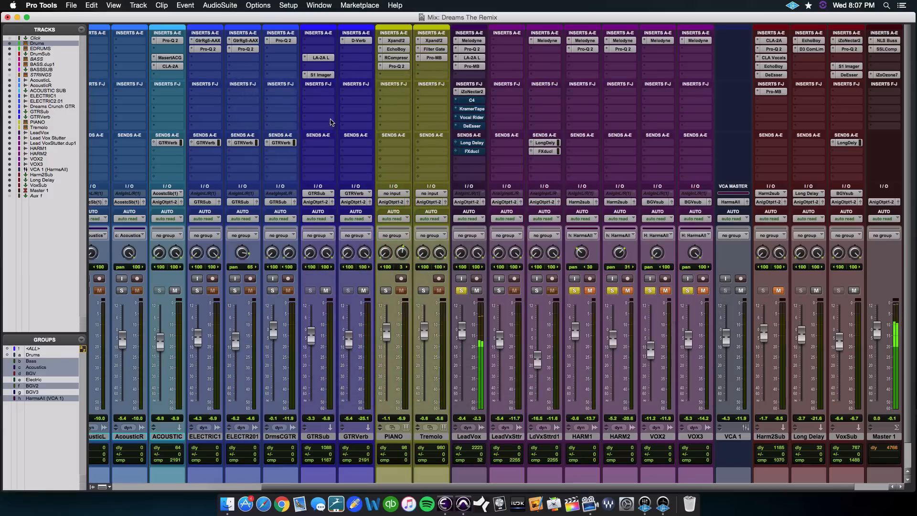
Step: Enable the C4 multiband processor on LeadVox, compare it against bypass during playback, and close its window with it active
left_click(473, 101)
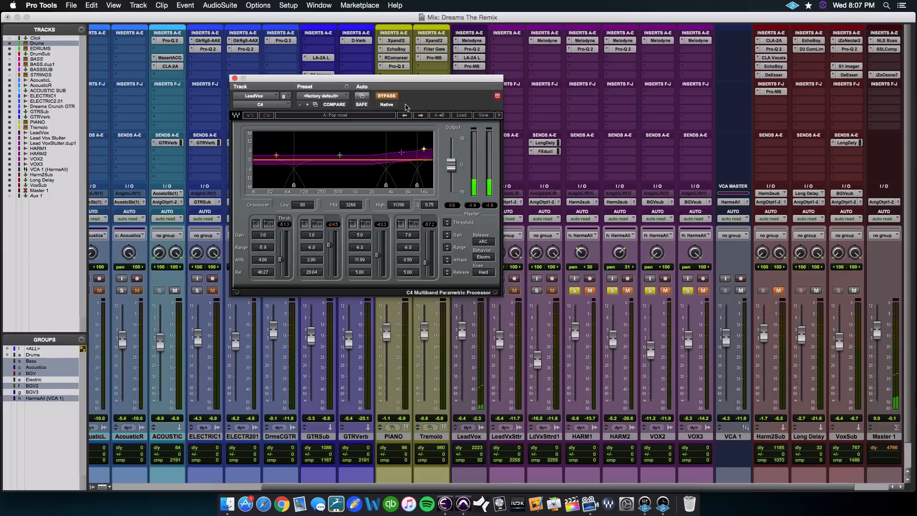
left_click(387, 96)
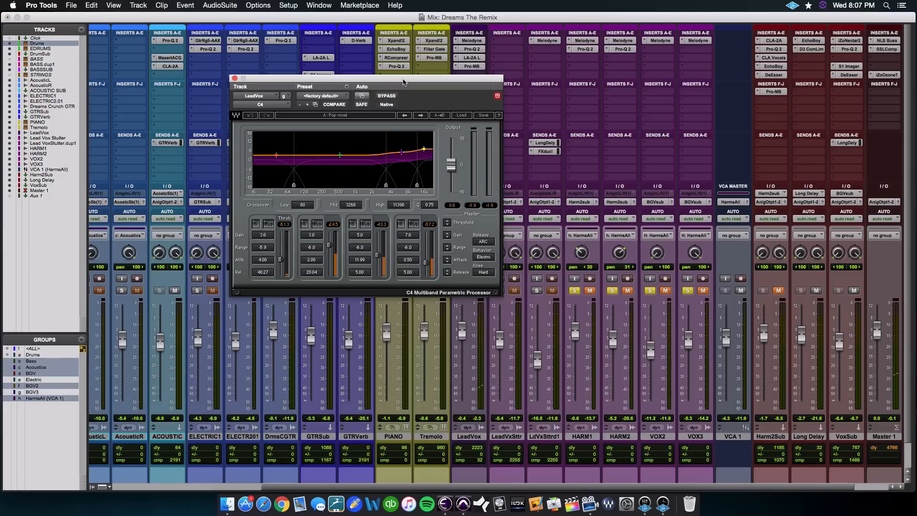
left_click_drag(404, 83, 415, 85)
key("space")
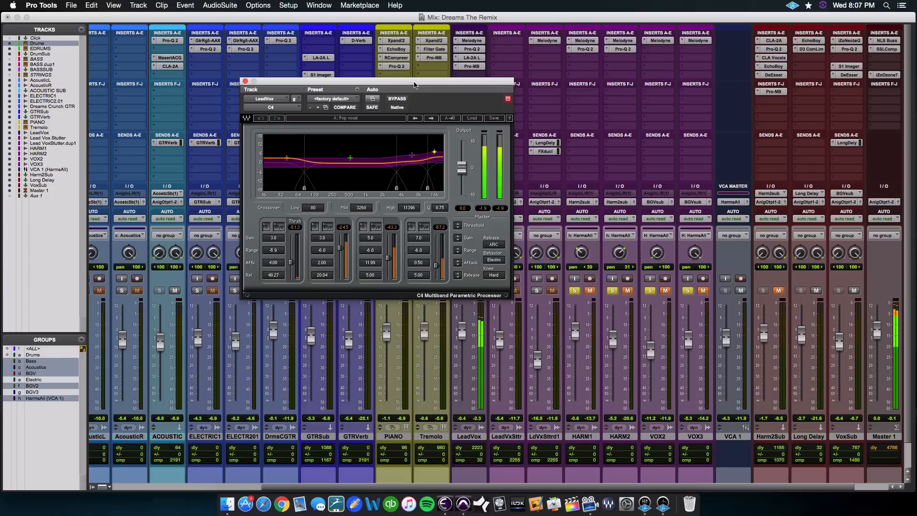
left_click(396, 99)
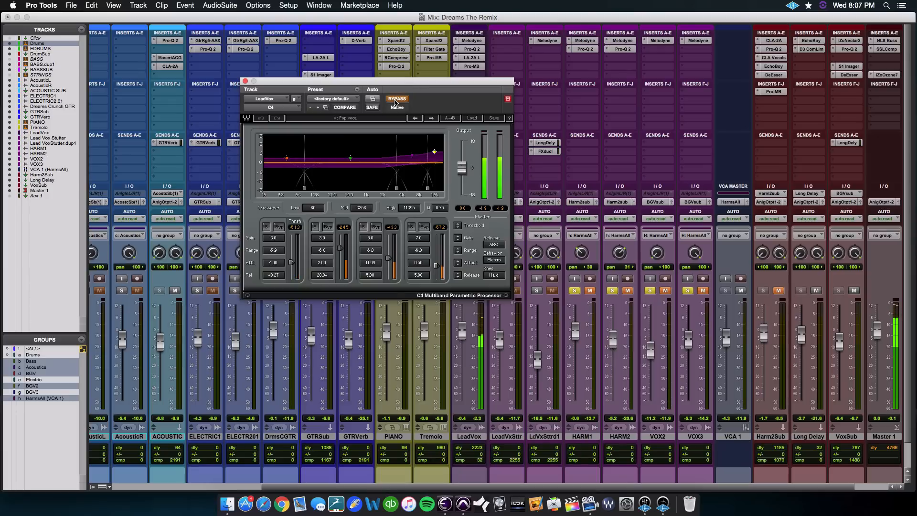
left_click(396, 99)
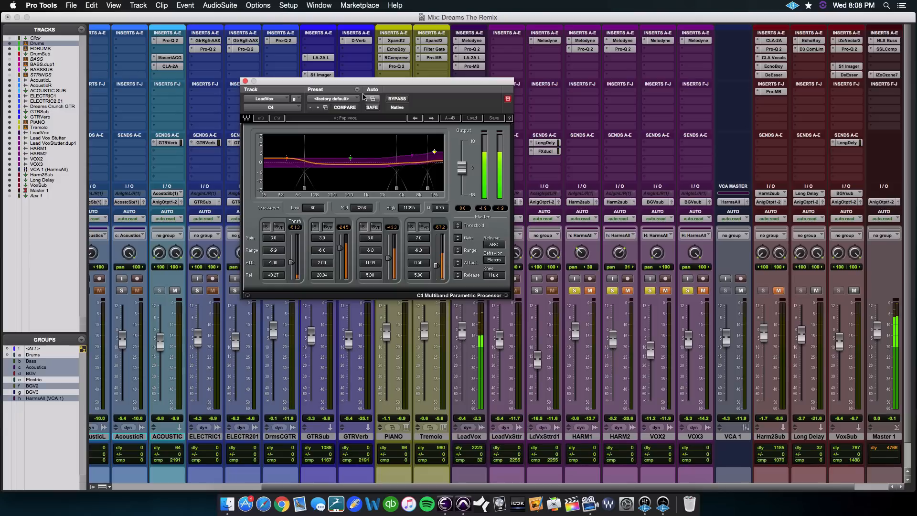
left_click(245, 81)
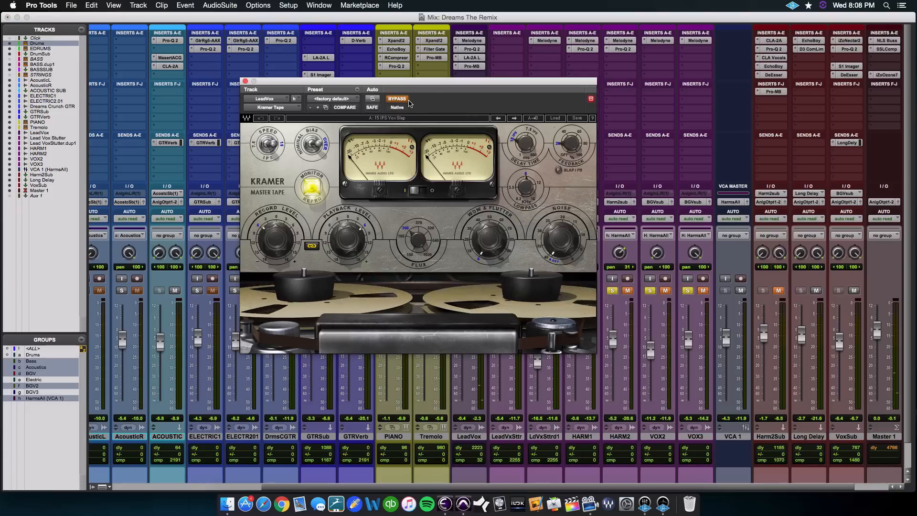
Step: Enable Kramer Tape on LeadVox, adjust its record level while comparing against bypass, and close its window with it active
left_click(404, 100)
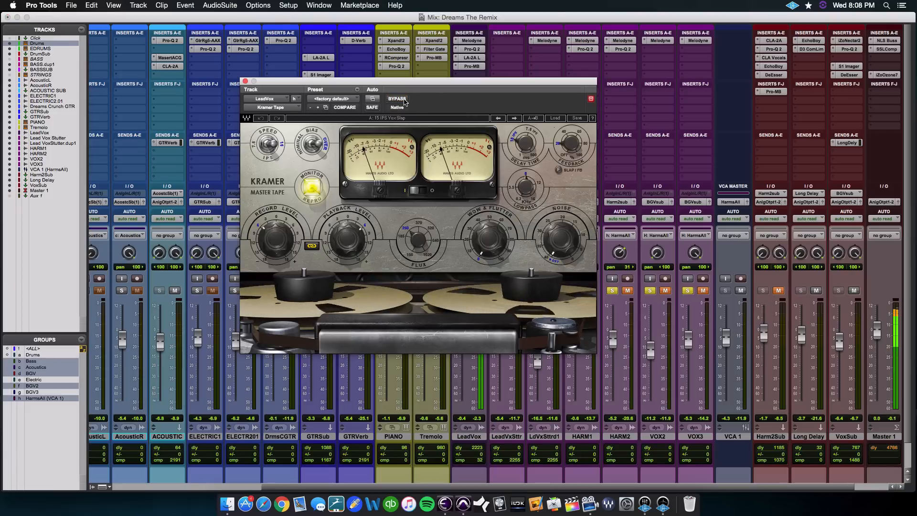
mouse_move(276, 238)
left_mouse_down()
mouse_move(276, 225)
mouse_move(285, 239)
left_mouse_up()
left_click(404, 98)
left_click(404, 99)
left_click_drag(285, 232, 285, 254)
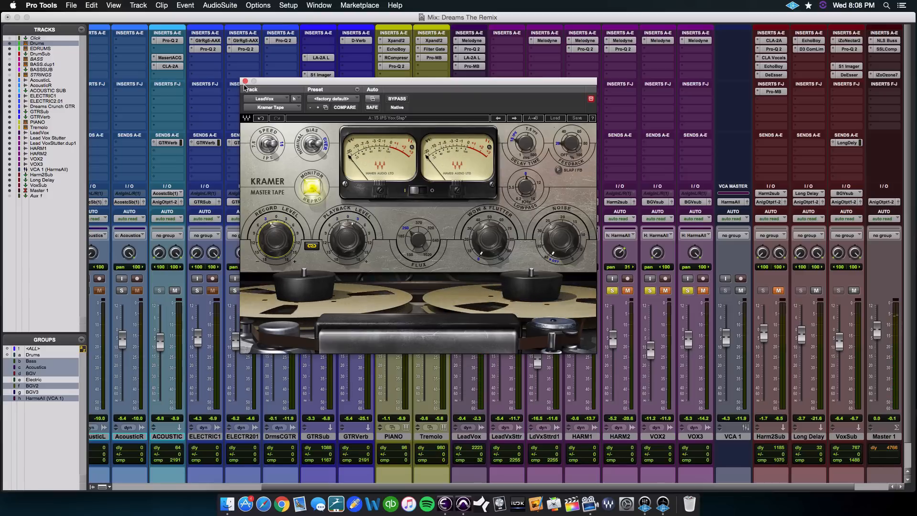
left_click(245, 81)
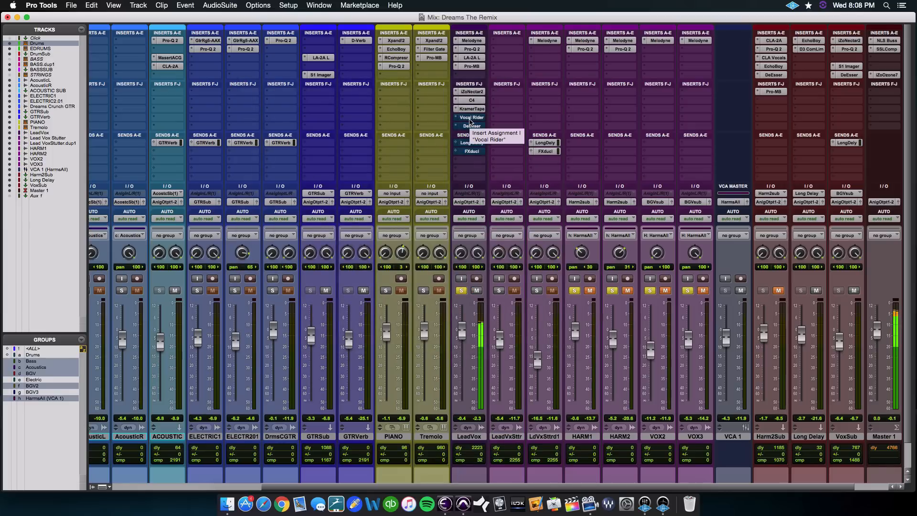
Step: Enable Vocal Rider on LeadVox, lower its target level slightly during playback, and close the plug-in window
left_click(470, 117, "super")
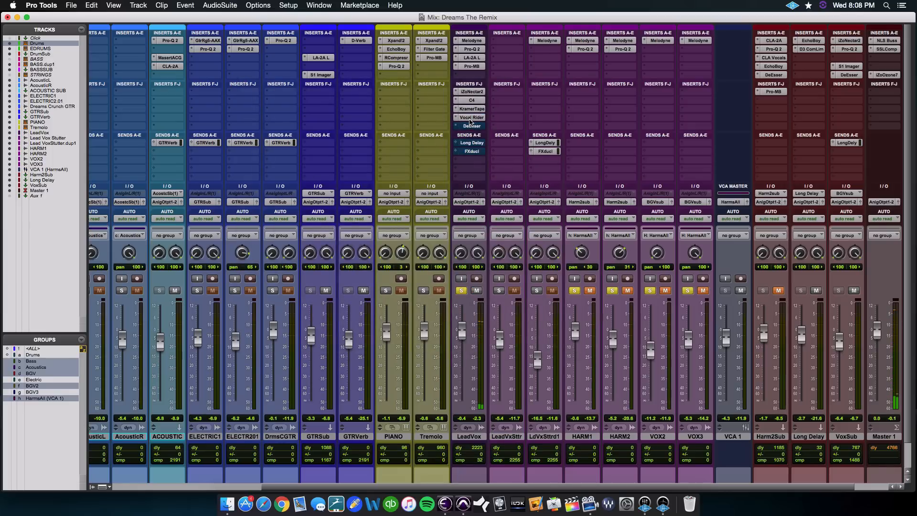
left_click(470, 117)
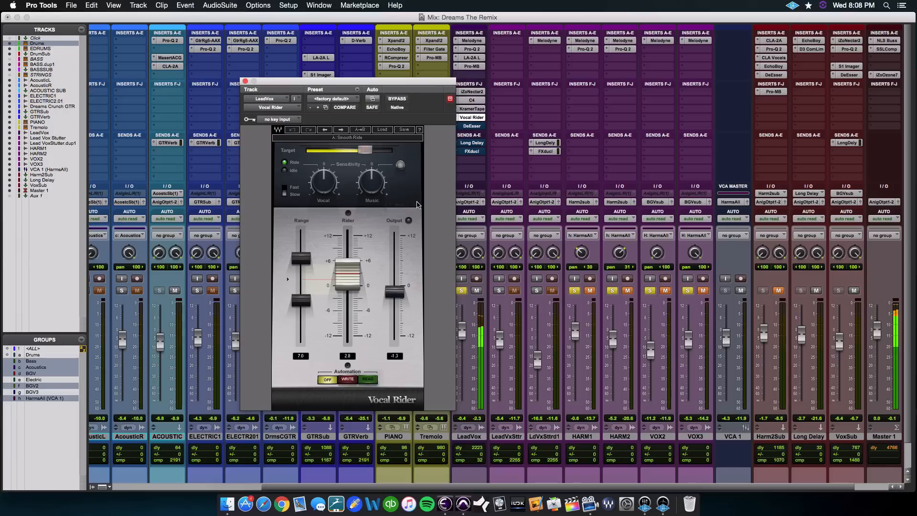
left_click_drag(365, 150, 367, 153)
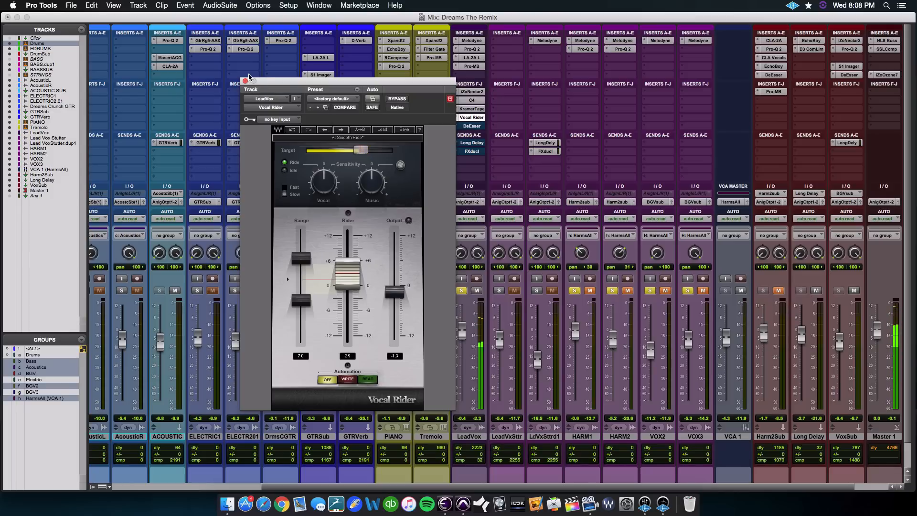
mouse_move(360, 150)
left_click(245, 81)
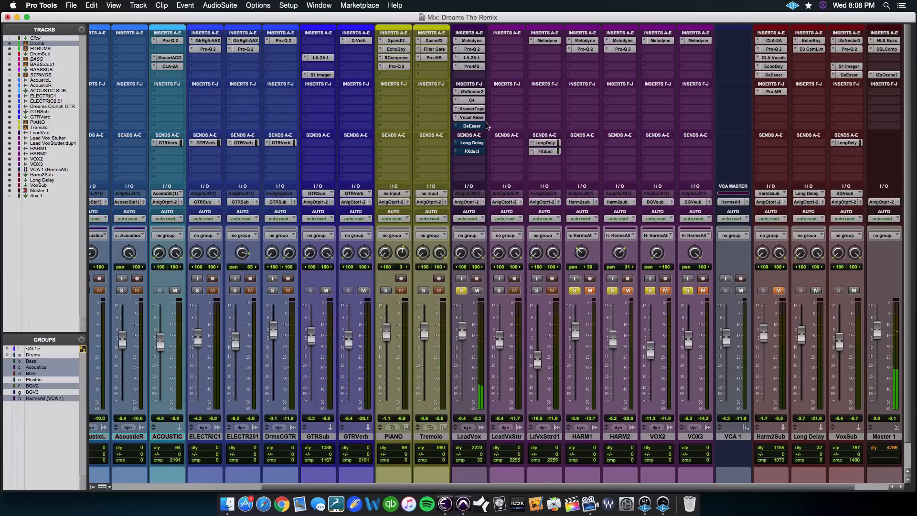
Step: Take the DeEsser on LeadVox out of bypass during playback and close its window
left_click(472, 126)
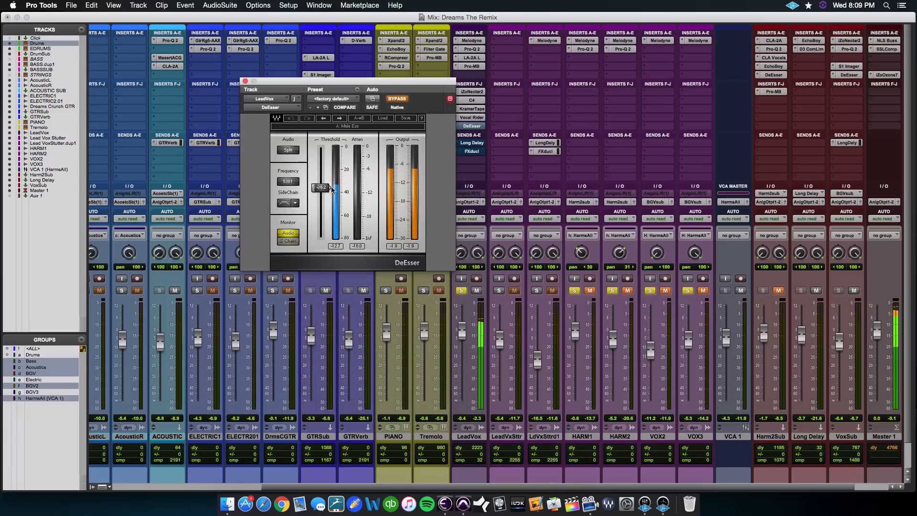
left_click(402, 100)
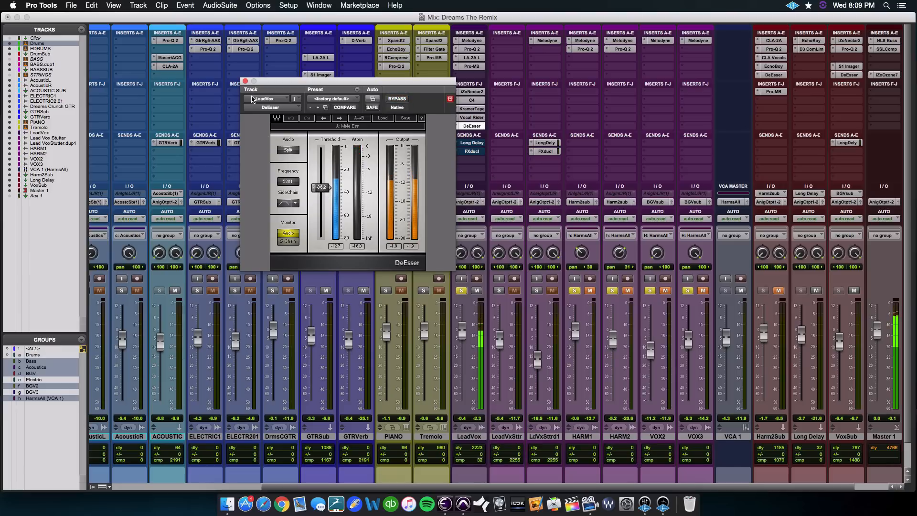
left_click(245, 81)
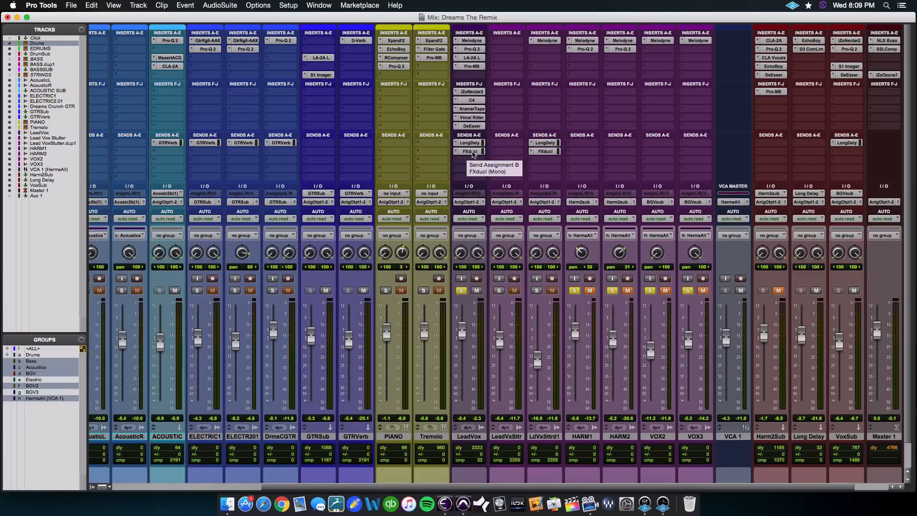
Step: Audition LeadVox with its FXduci send muted, then unmute the send and check its fader window
left_click(471, 152)
key("space")
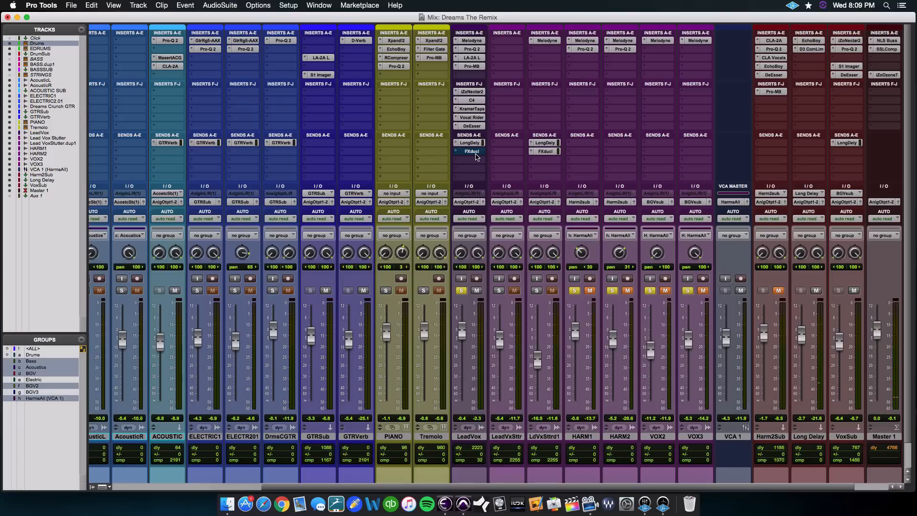
left_click(475, 154, "ctrl+super")
left_click(474, 153)
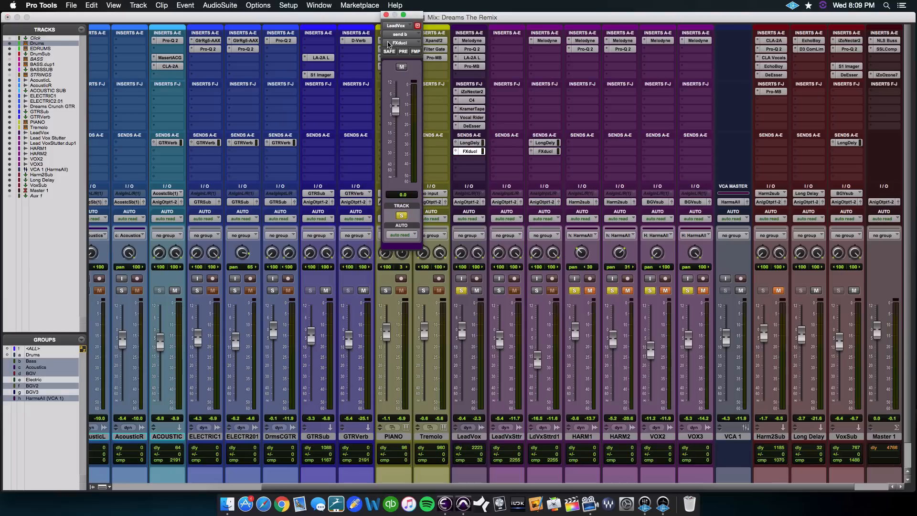
left_click(382, 14)
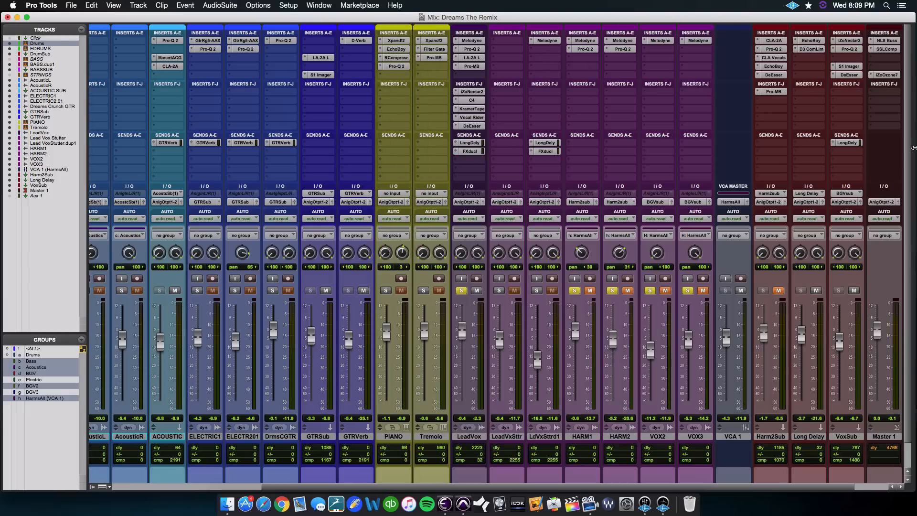
Step: Examine the Dyn3 Compressor/Limiter on the Long Delay track, including its FXduci key input and side-chain settings
left_click(812, 50)
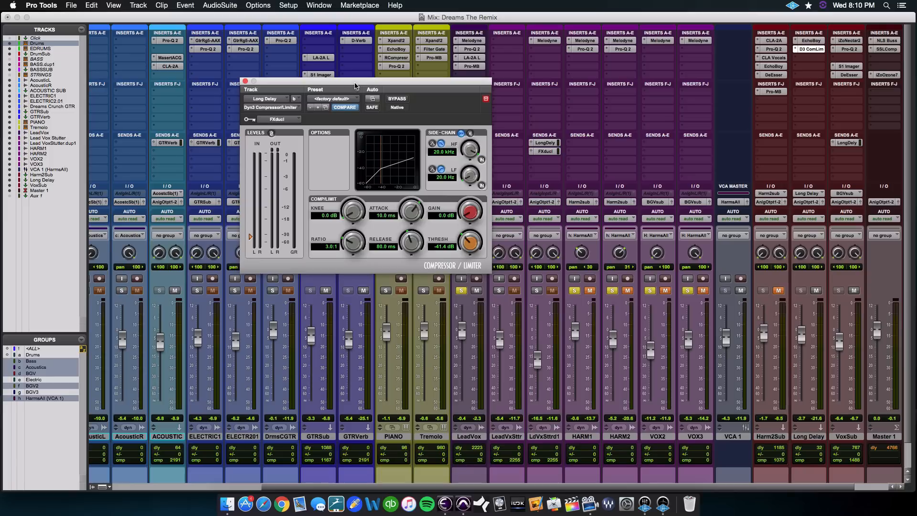
left_click_drag(355, 84, 303, 90)
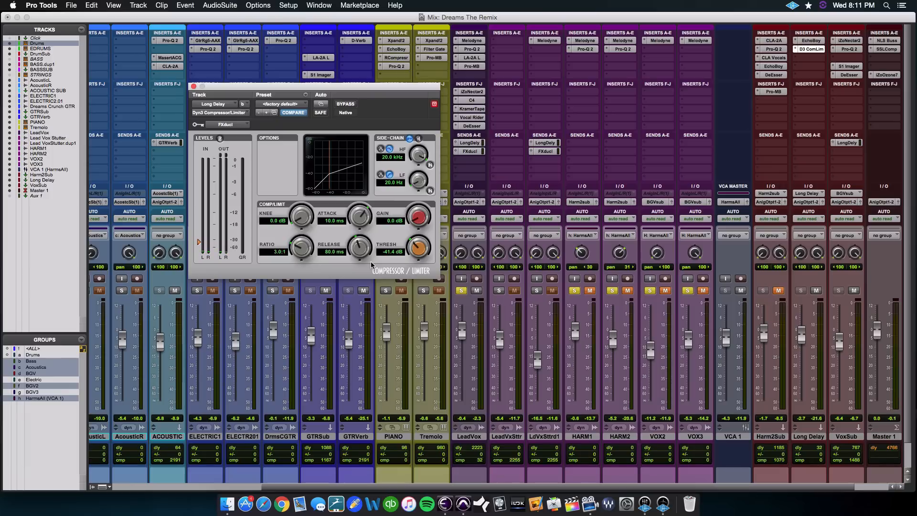
left_click(193, 87)
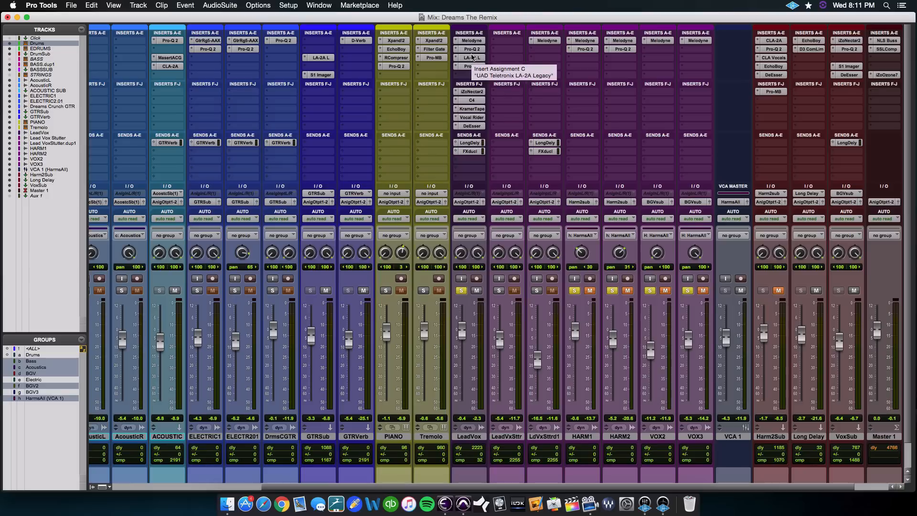
Step: Review the Pro-Q 2, LA-2A and Pro-MB settings on LeadVox one by one
left_click(472, 49)
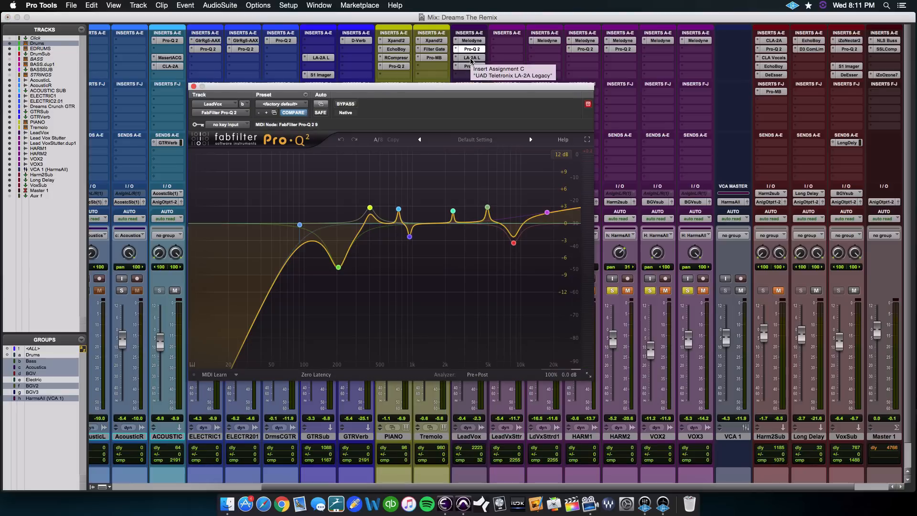
left_click(471, 57)
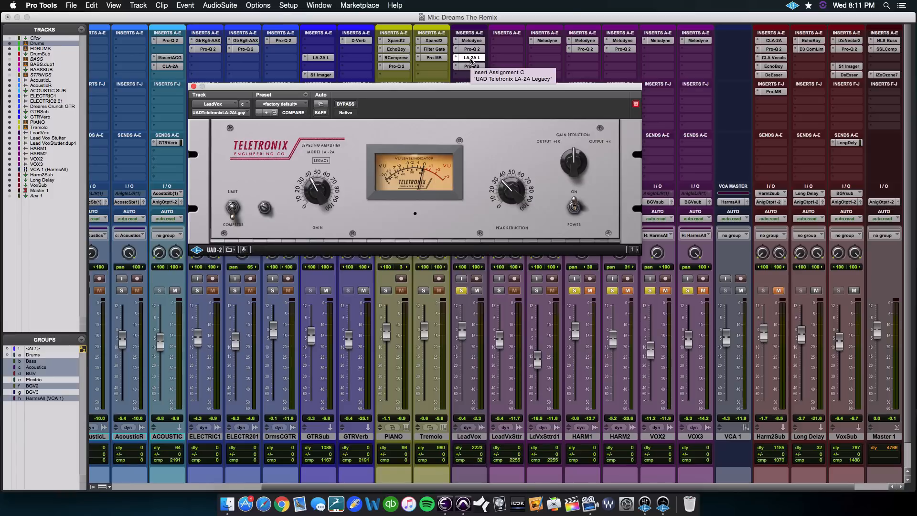
left_click(471, 66)
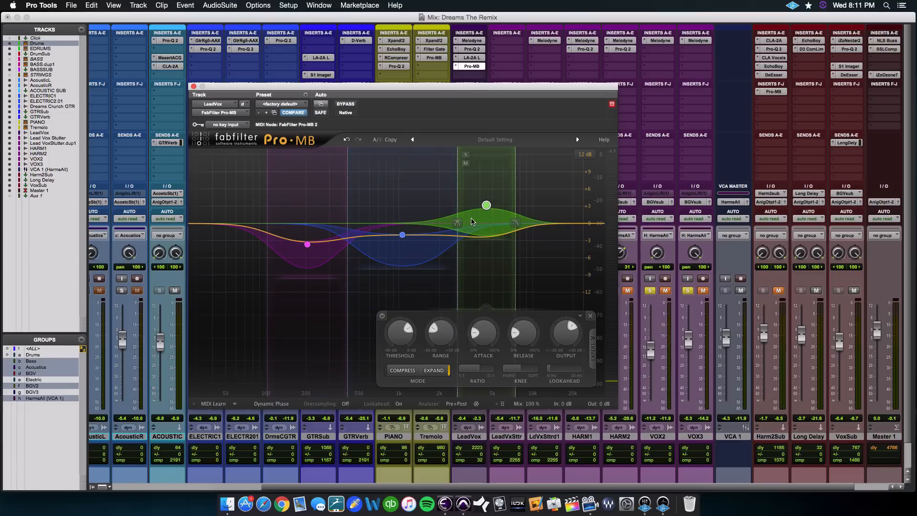
left_click(193, 87)
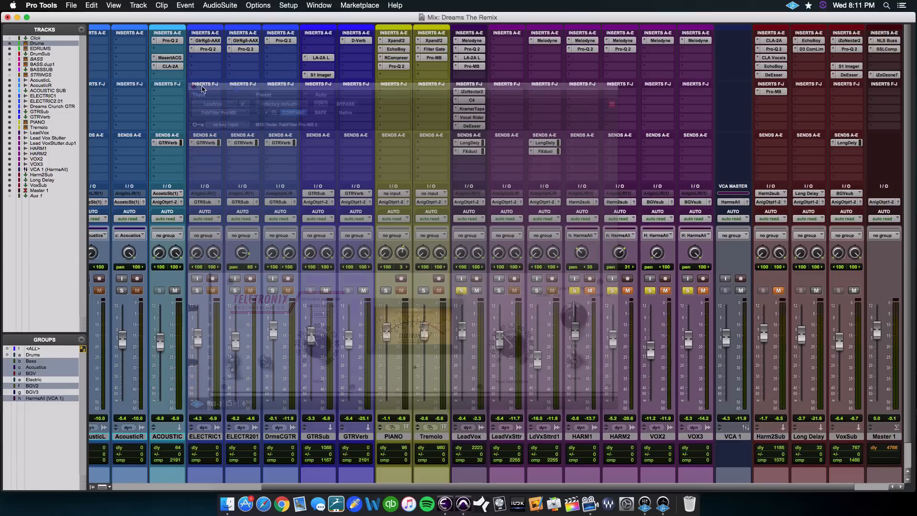
Step: Review the Nectar 2, C4, Vocal Rider and DeEsser settings on LeadVox and close the plug-in window
left_click(471, 92)
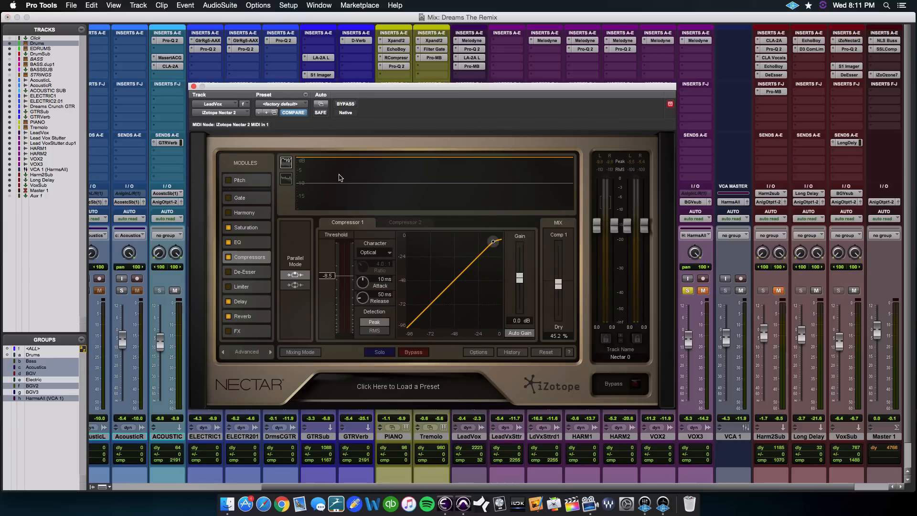
left_click(194, 87)
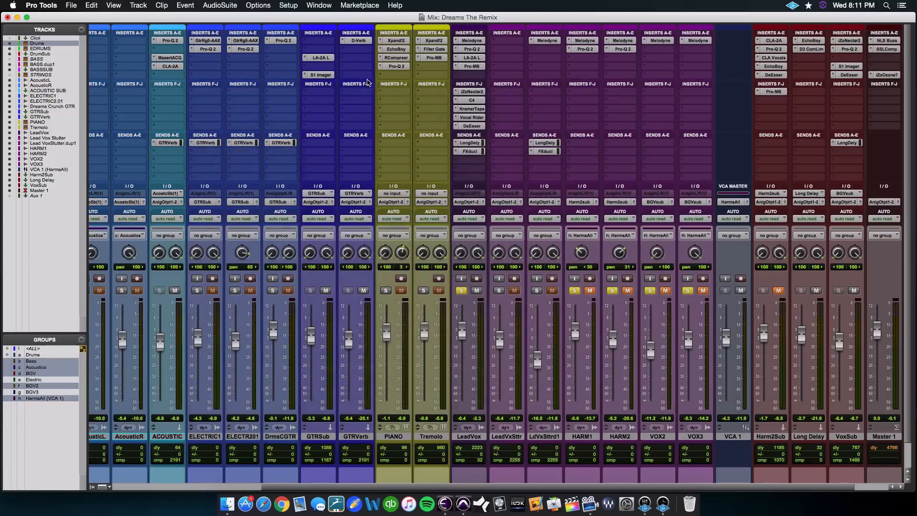
left_click(471, 100)
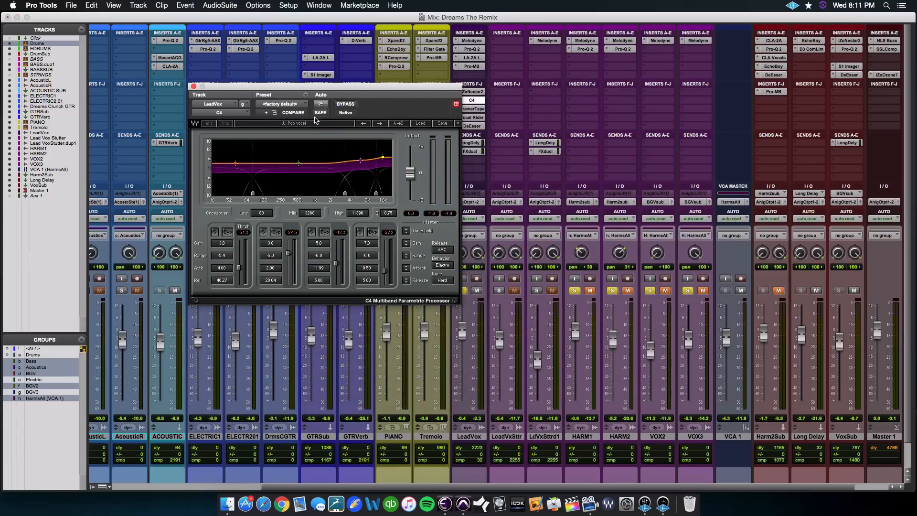
left_click(194, 87)
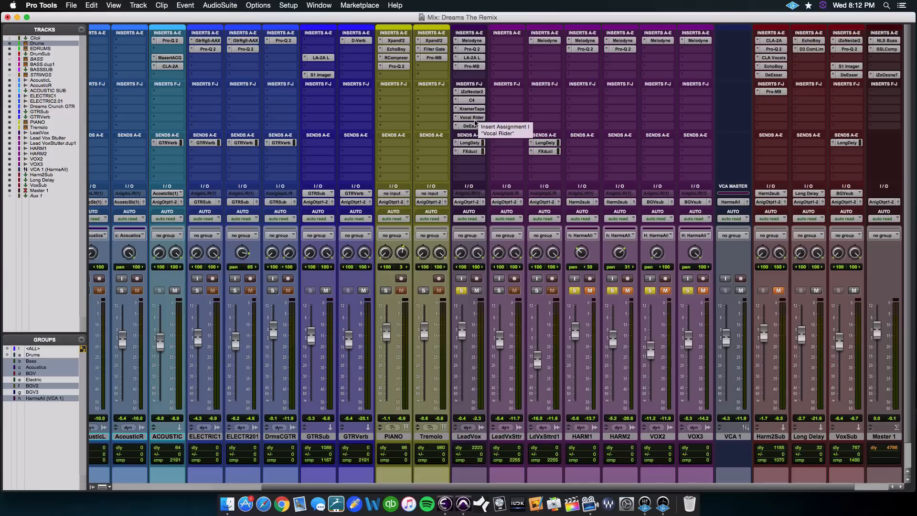
left_click(471, 117)
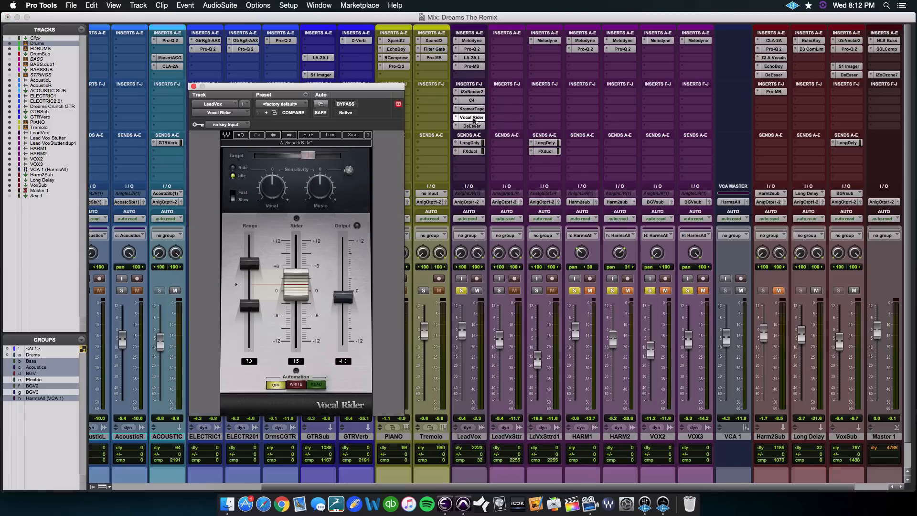
left_click(471, 126)
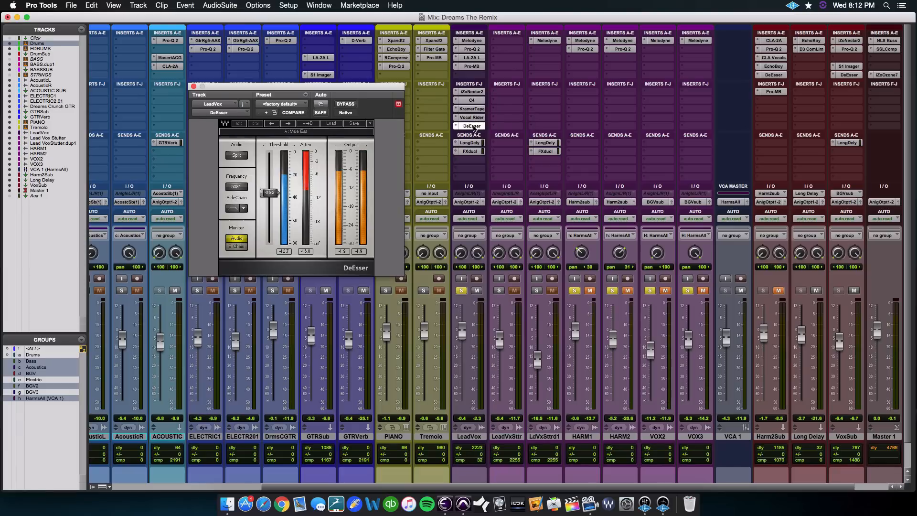
left_click(193, 86)
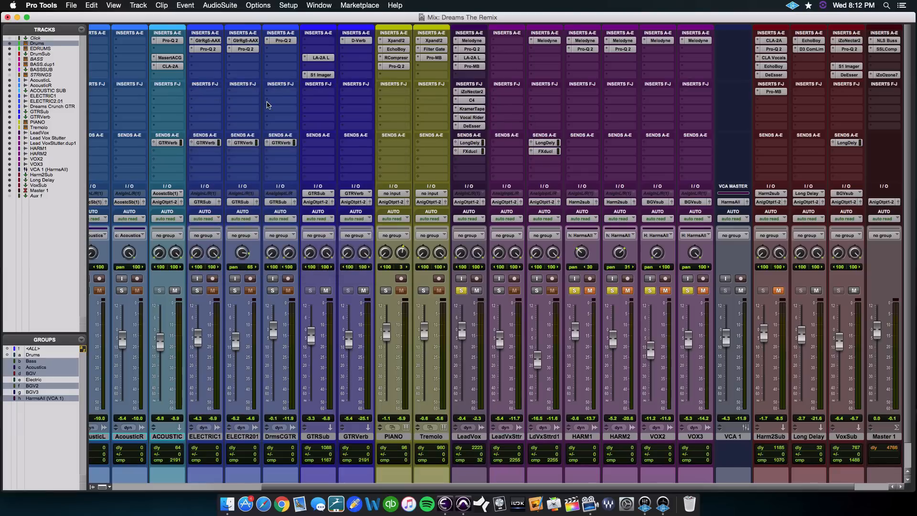
Step: Nudge the Saturation and LowCut controls of EchoBoy on Long Delay, and check that track's Dyn3 Compressor/Limiter
key("space")
left_click(814, 41)
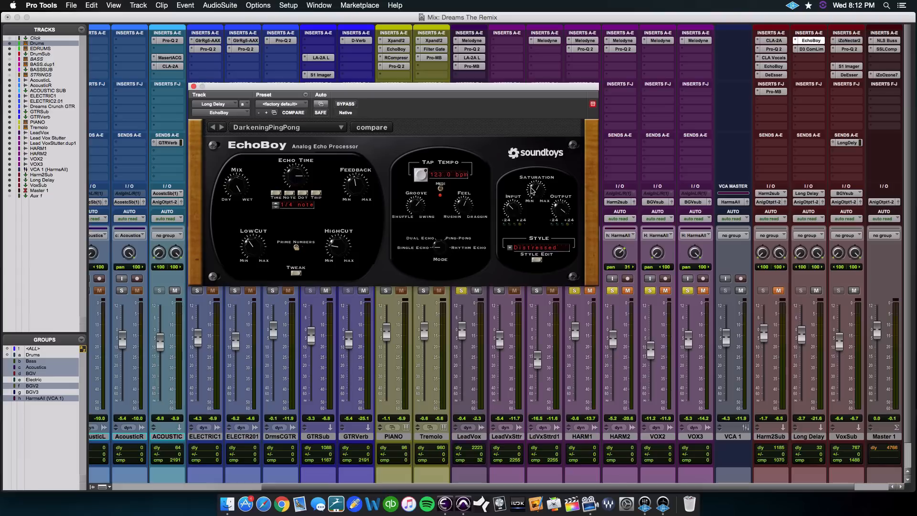
left_click_drag(531, 188, 533, 185)
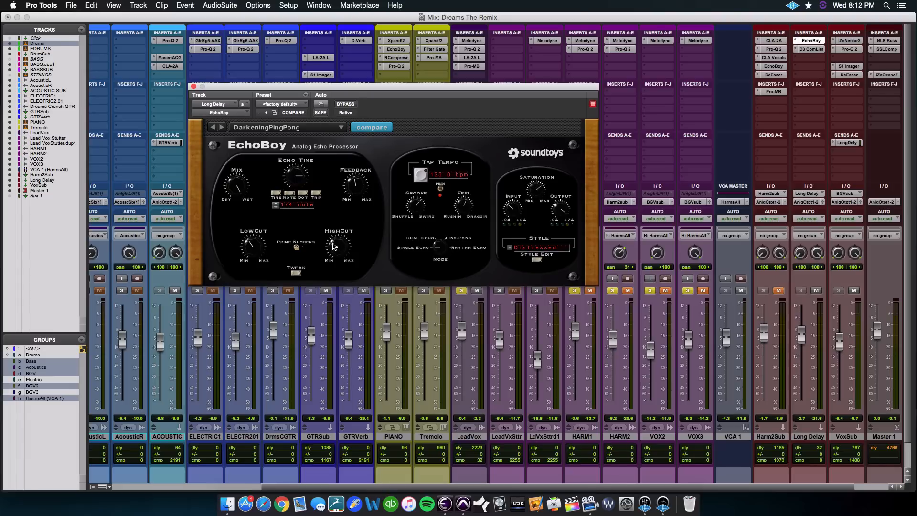
left_click_drag(254, 249, 257, 242)
key("super+w")
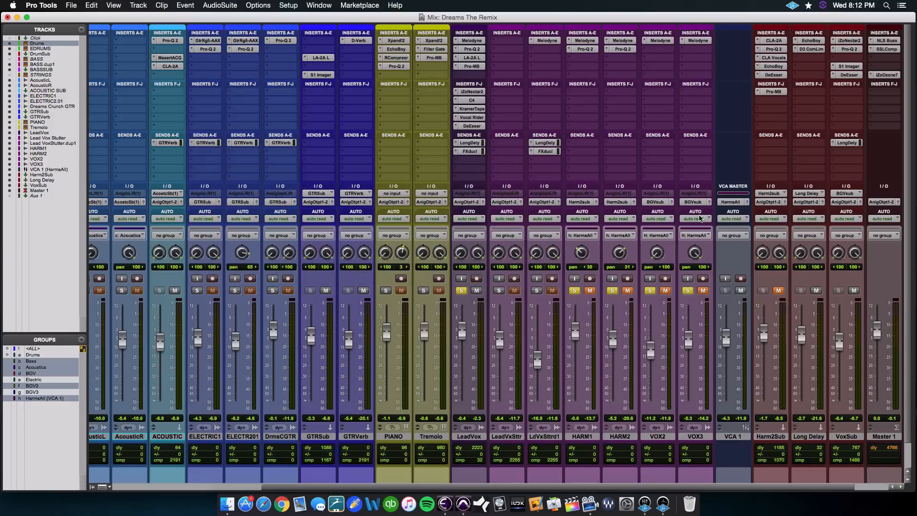
left_click(802, 51)
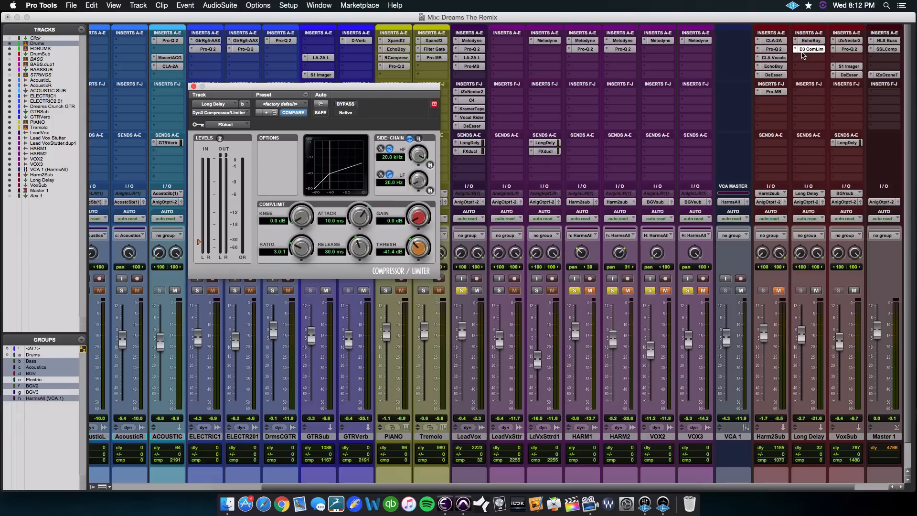
left_click(194, 87)
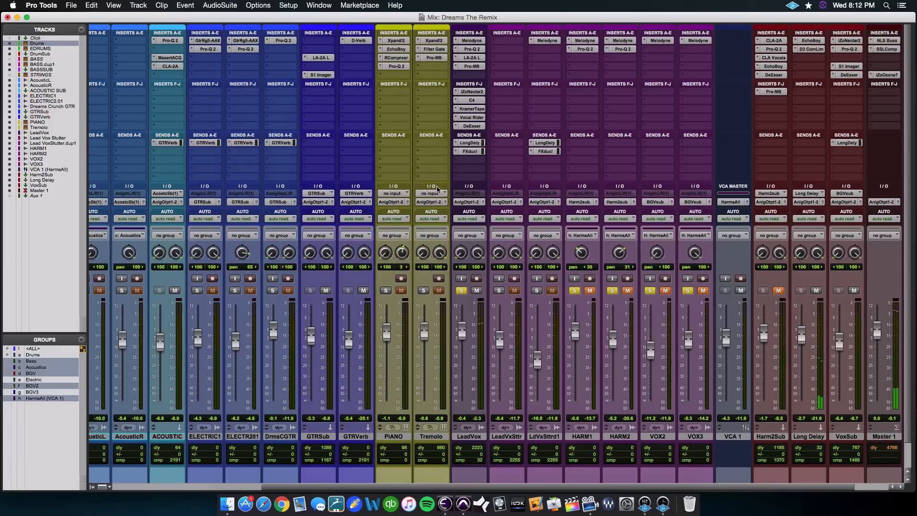
Step: Mute LeadVox and unmute the HARM and VOX tracks plus Harm2Sub to audition the backing vocals
left_click(477, 291)
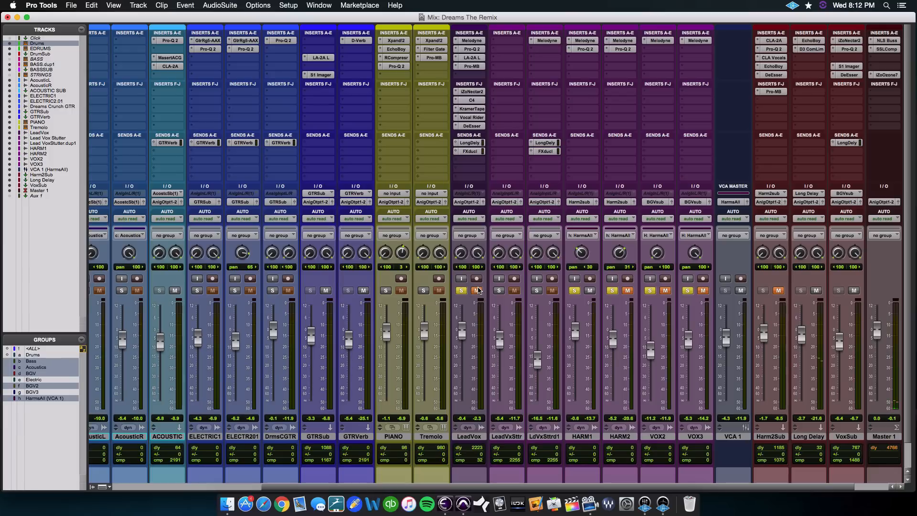
left_click(626, 291)
left_click(703, 290)
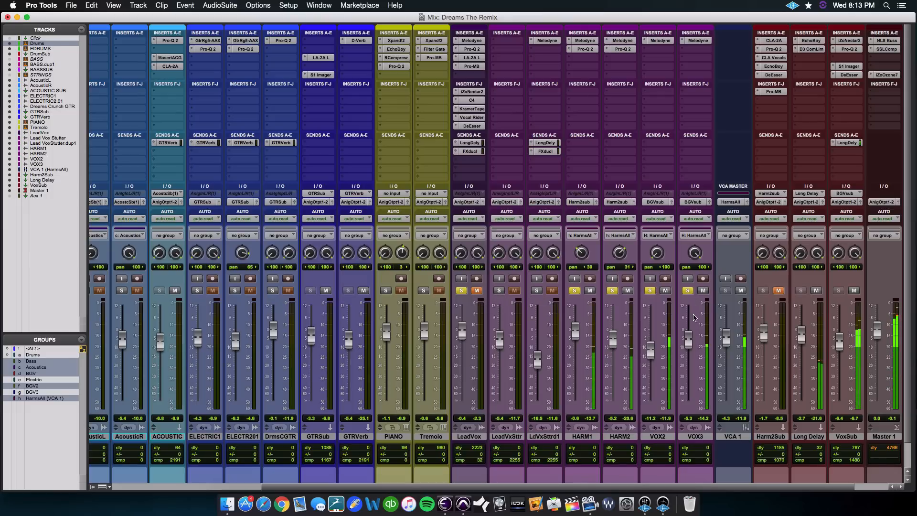
left_click(780, 290)
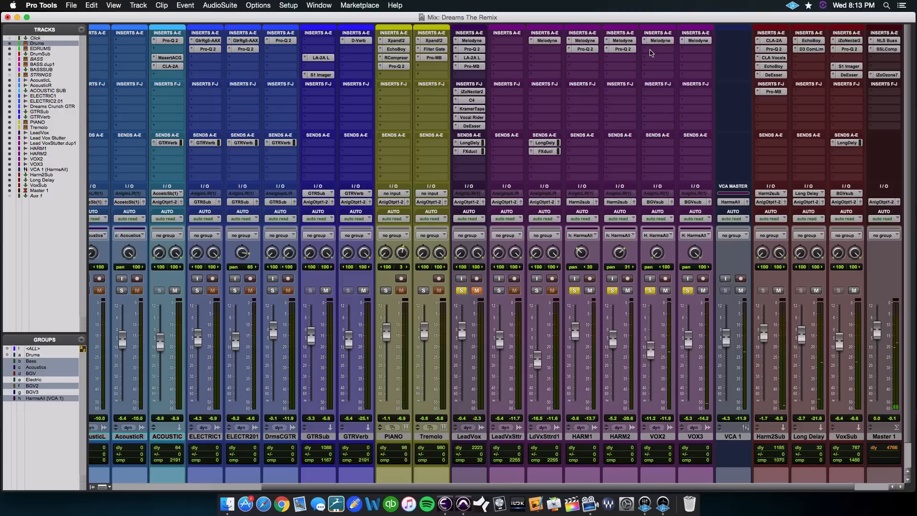
Step: Examine the Pro-Q 2 equalizer curves on HARM2 and HARM1 and close the plug-in window
left_click(622, 49)
left_click(581, 49)
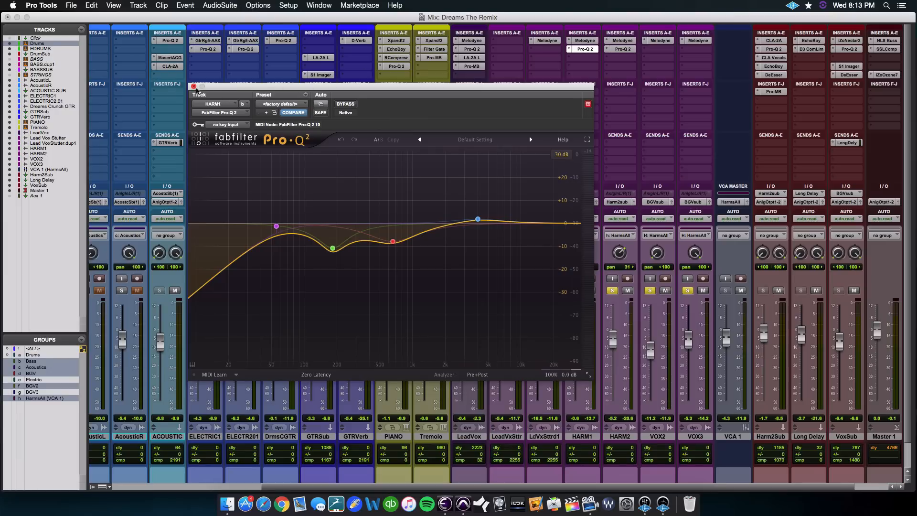
left_click(194, 86)
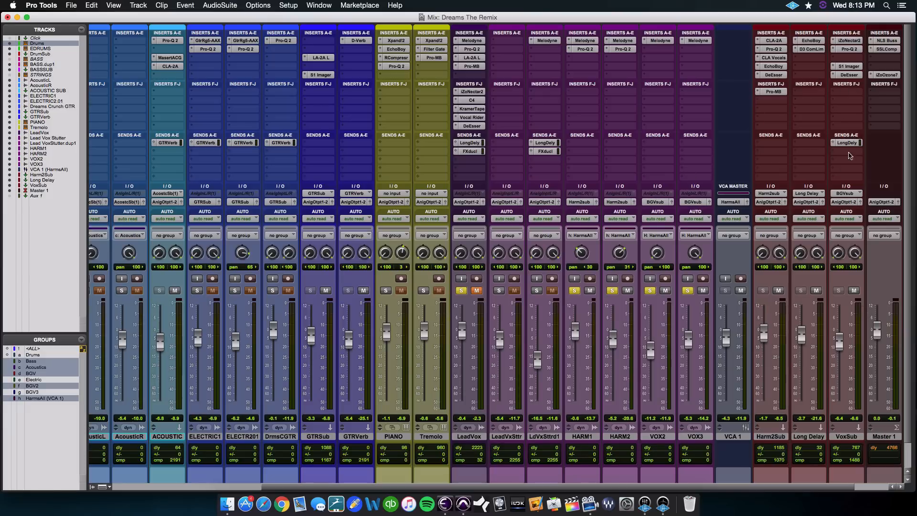
Step: Play the backing vocals and nudge the Peak Reduction and Gain of the CLA-2A on Harm2Sub, closing the compressor when finished
left_click(770, 42)
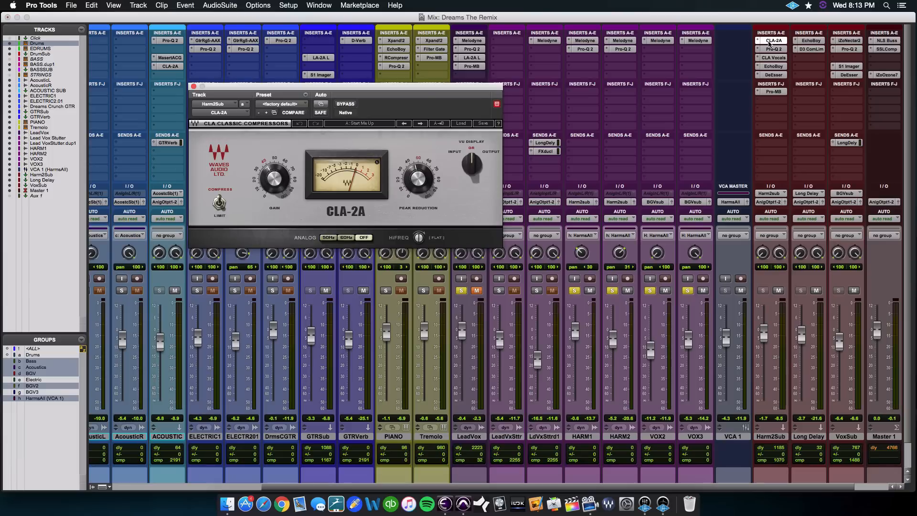
key("space")
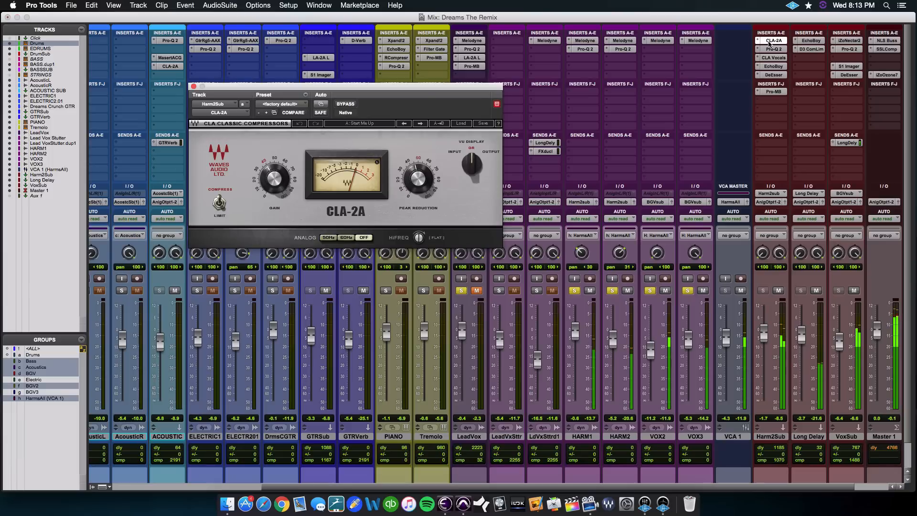
mouse_move(418, 179)
left_mouse_down()
mouse_move(418, 164)
mouse_move(420, 180)
left_mouse_up()
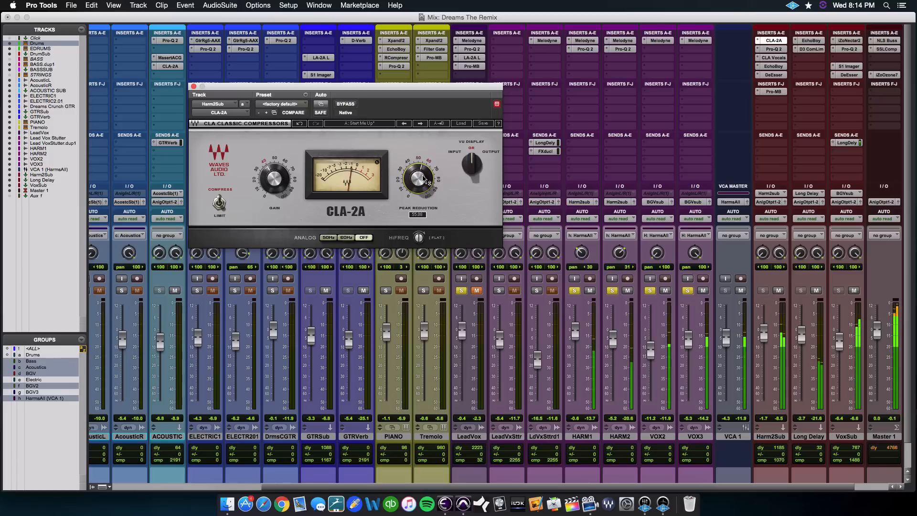
left_click_drag(280, 179, 280, 178)
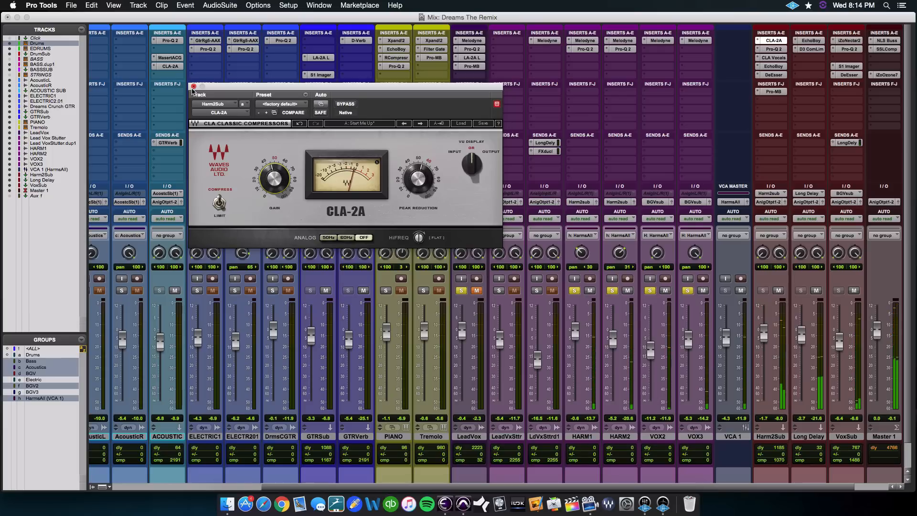
left_click(193, 87)
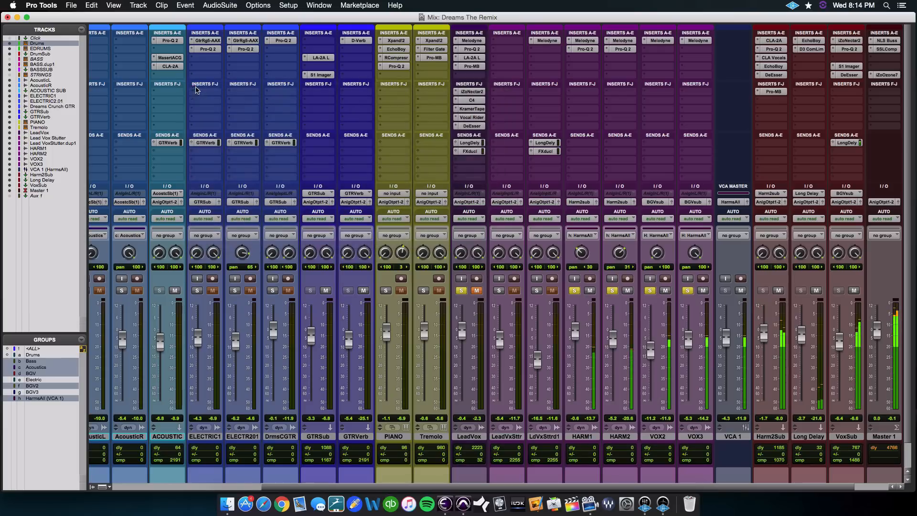
Step: Examine the Pro-Q 2 curve and the CLA Vocals settings on Harm2Sub while auditioning the harmonies
left_click(771, 49)
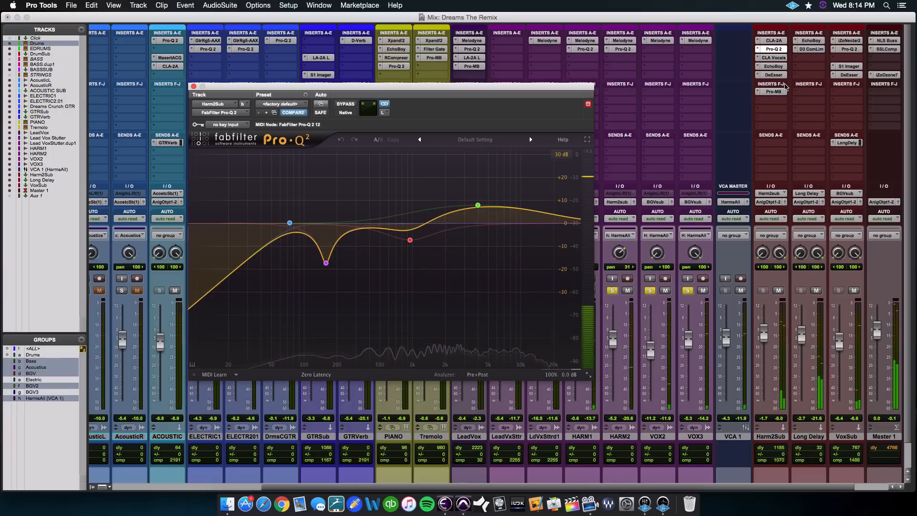
left_click(774, 58)
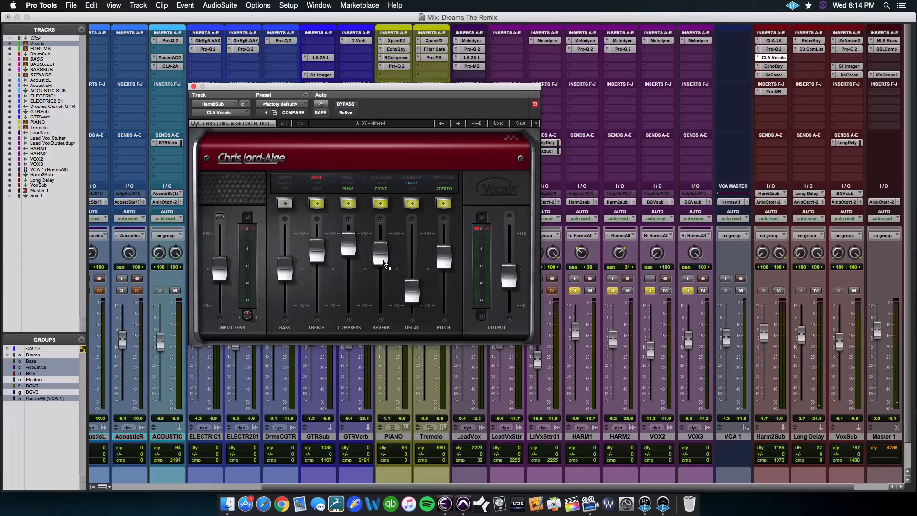
mouse_move(405, 290)
key("space")
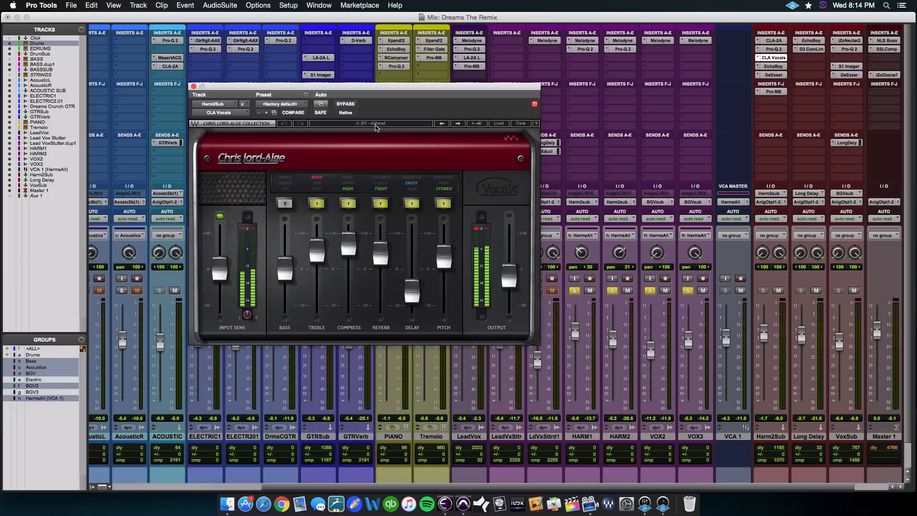
Step: Mute VOX3 and VOX2 to isolate the HARM tracks, and close the CLA Vocals window
left_click(700, 294)
left_click(702, 291)
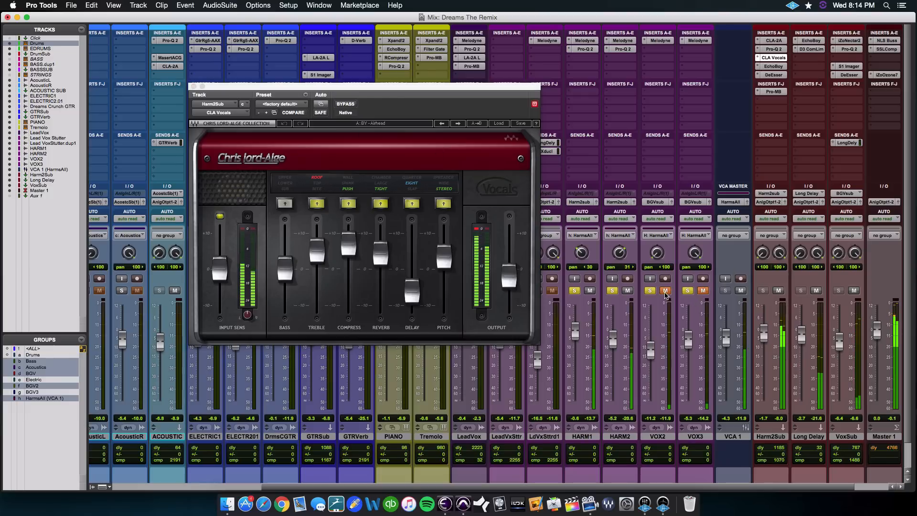
left_click(193, 87)
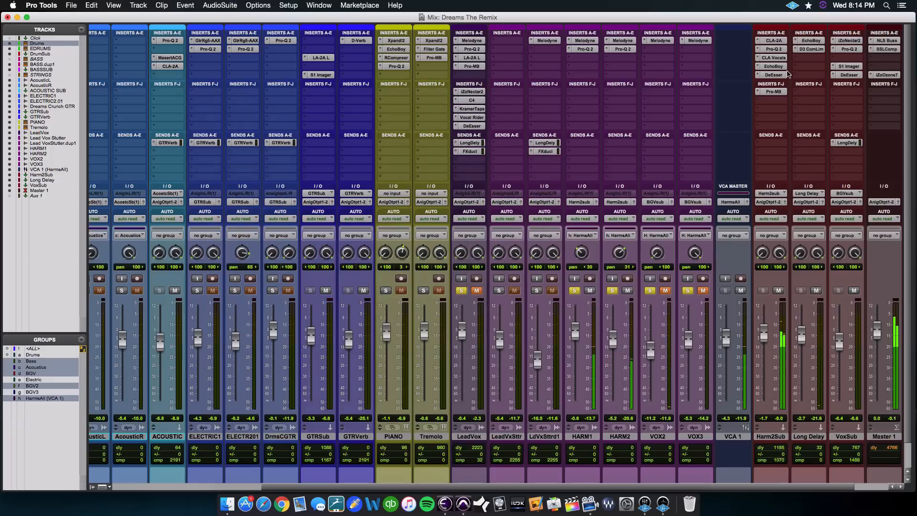
Step: Check the EchoBoy and DeEsser inserts on Harm2Sub and close the plug-in window
left_click(774, 67)
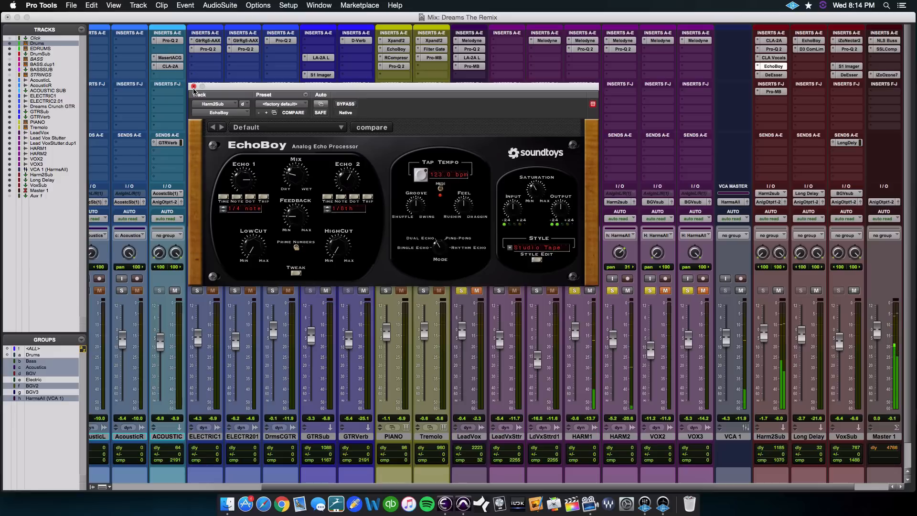
left_click(194, 87)
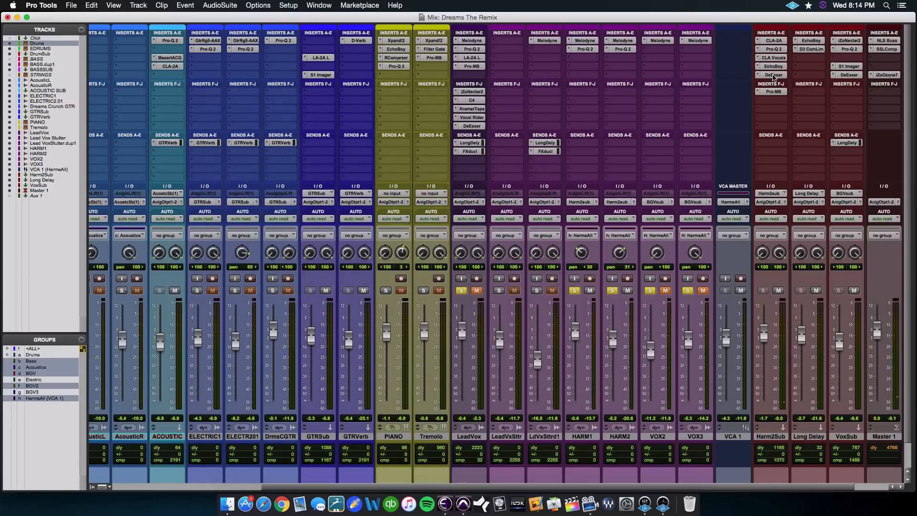
left_click(773, 75)
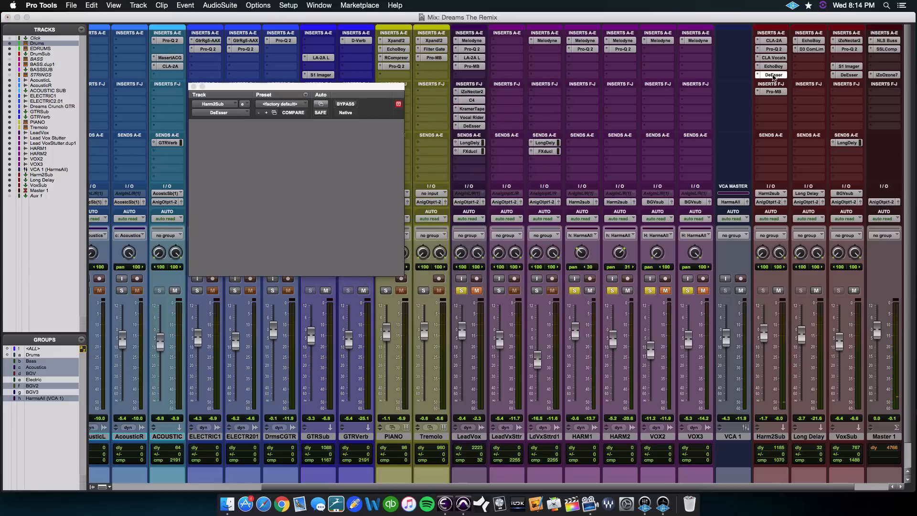
left_click(193, 87)
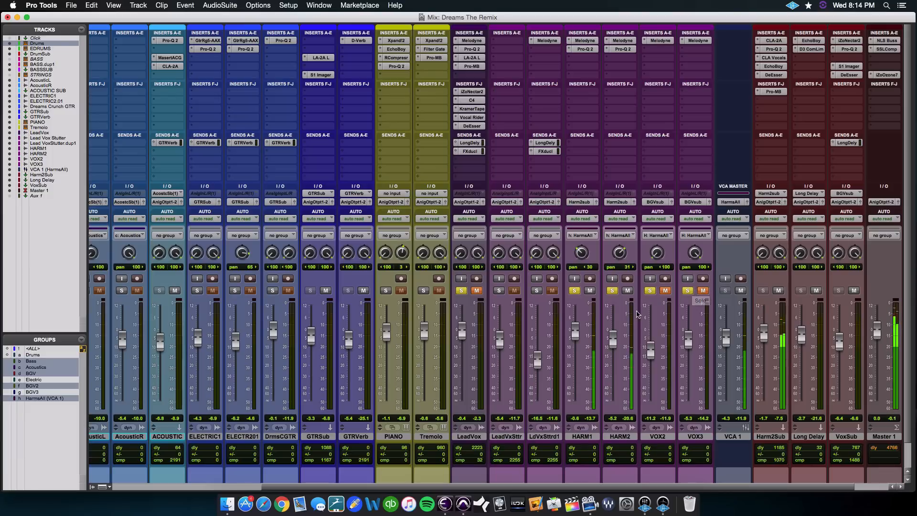
Step: Raise the HARM2 fader slightly and widen the harmonies by panning HARM1 to 38 left and HARM2 to 48 right
left_click_drag(616, 338, 614, 334)
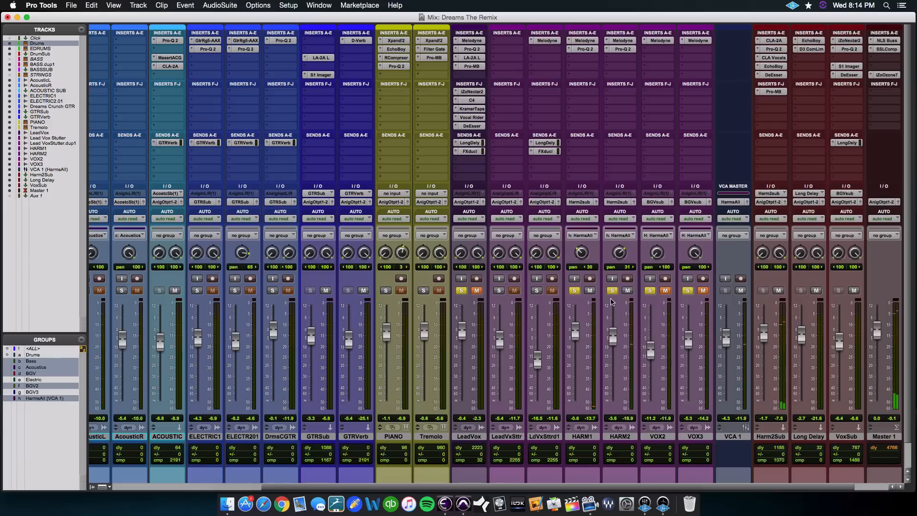
left_click_drag(585, 258, 628, 249)
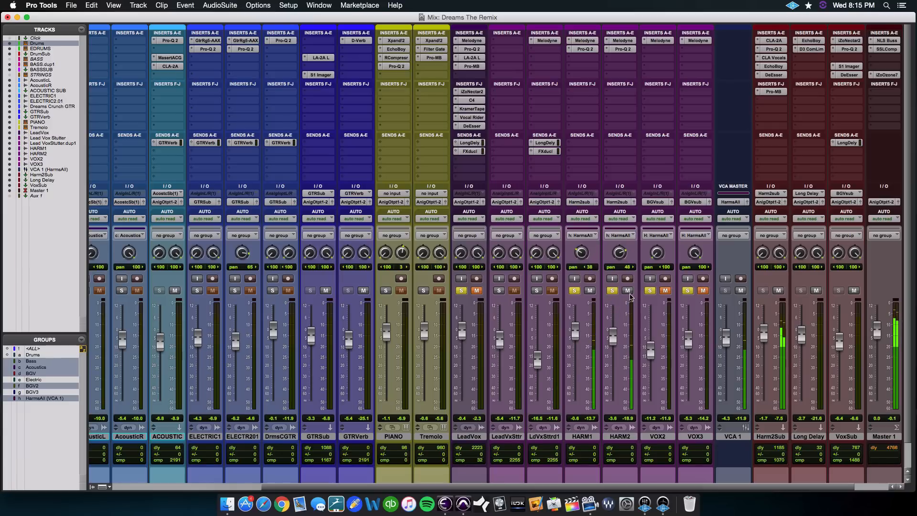
Step: Bring VOX2 and VOX3 back in with slightly raised faders, and mute HARM1 and HARM2
left_click(665, 291)
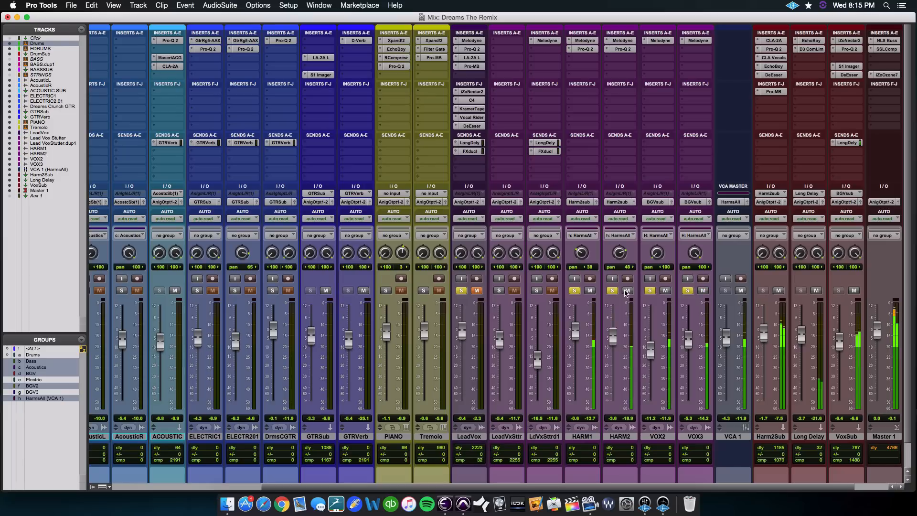
left_click_drag(650, 352, 649, 352)
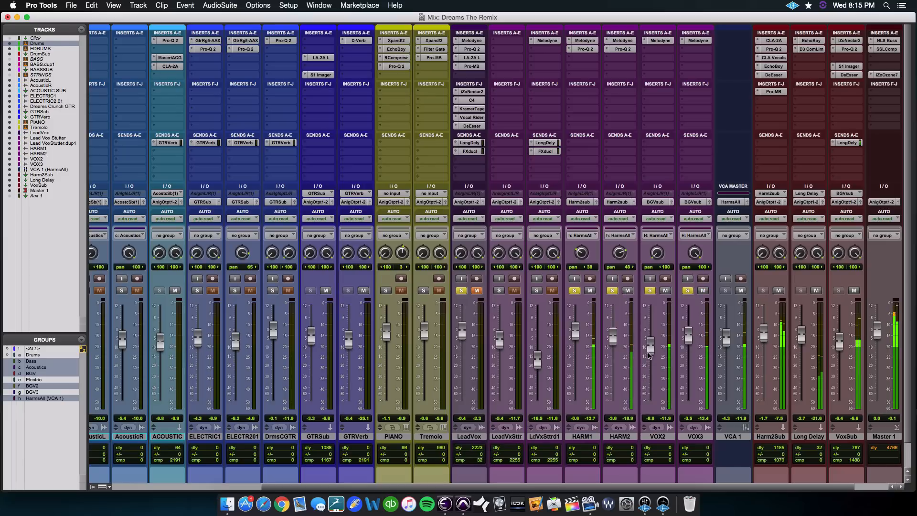
left_click(627, 290)
left_click(588, 291)
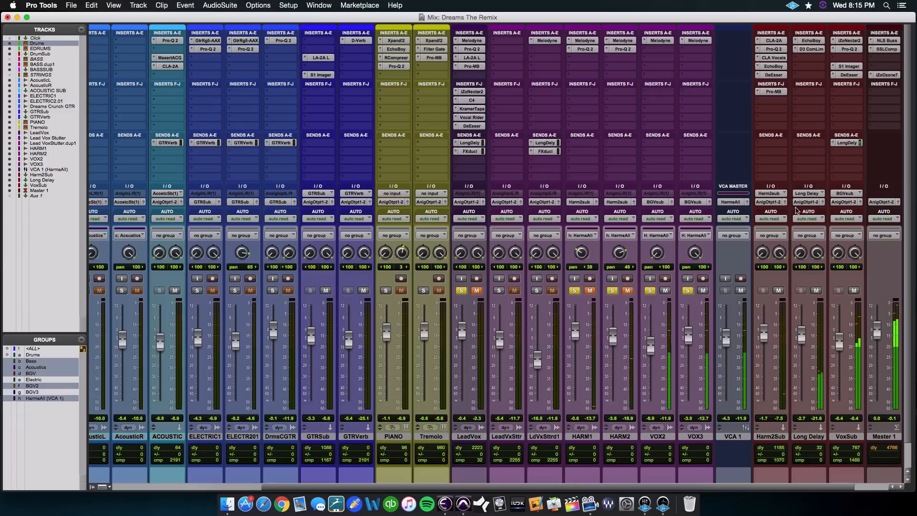
Step: Review the Compressors, EQ, De-Esser, Reverb and Delay modules of Nectar 2 on VoxSub and close the plug-in
left_click(852, 43)
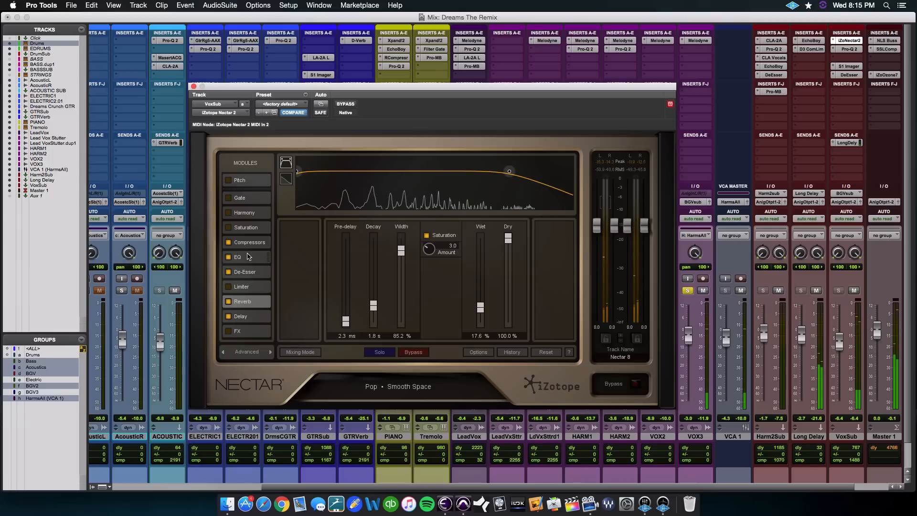
left_click(248, 243)
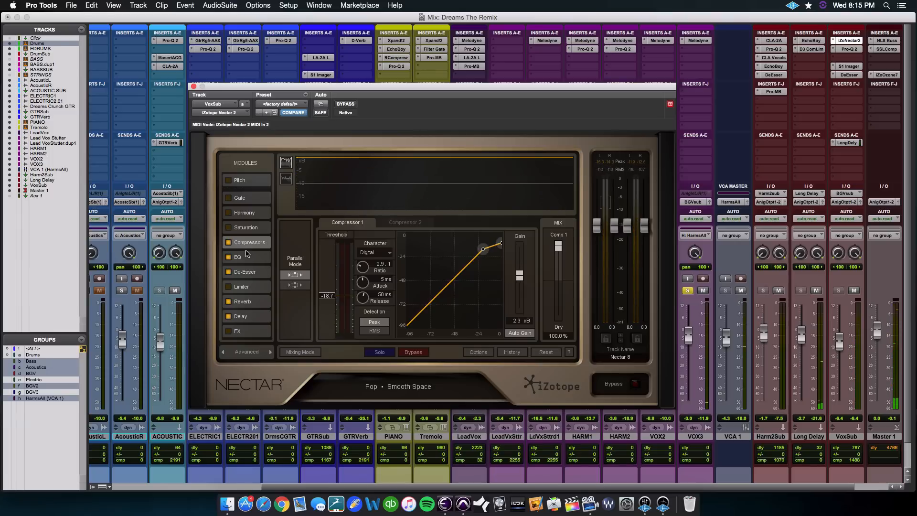
left_click(247, 260)
left_click(249, 272)
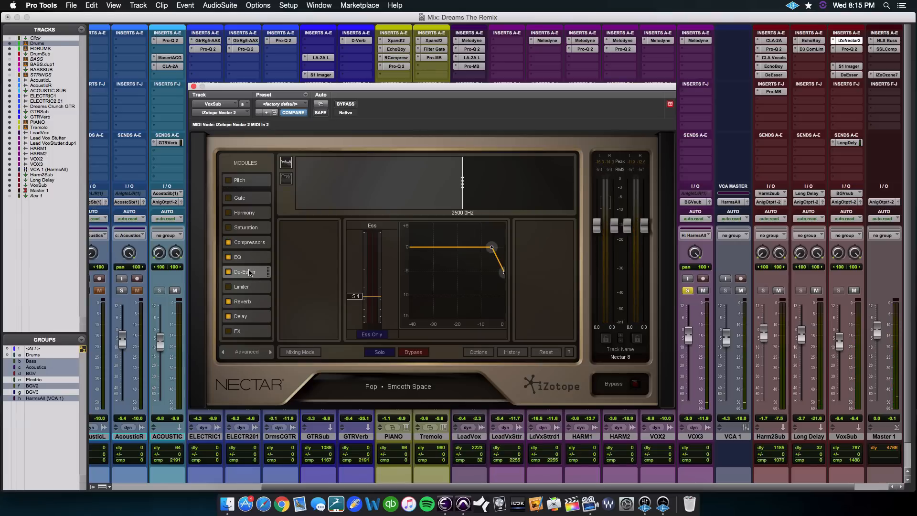
left_click(248, 300)
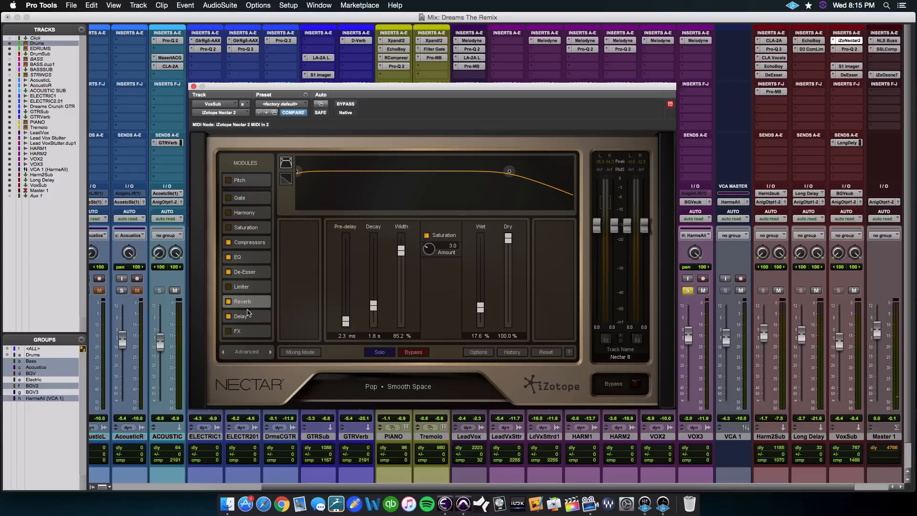
left_click(248, 316)
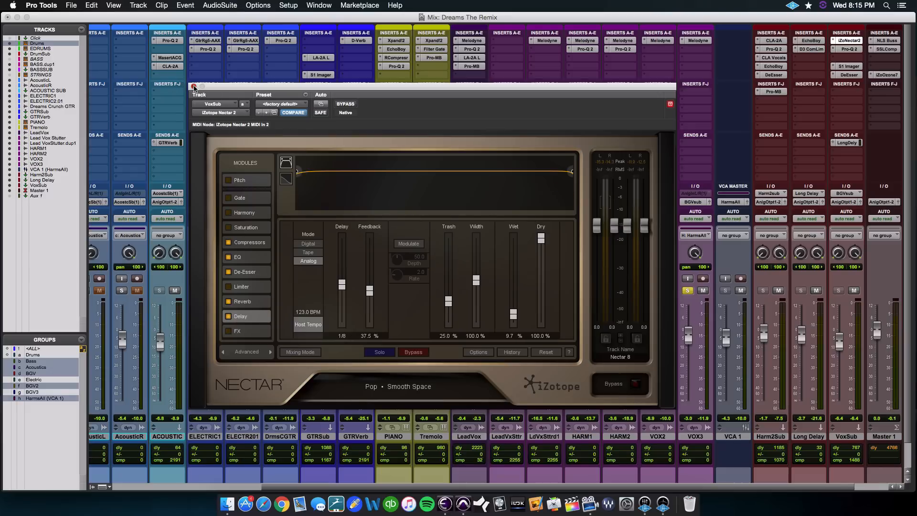
left_click(194, 87)
Step: Set the S1 Imager width on VoxSub to 2.85, compare it bypassed and active during playback, and close the plug-in
left_click(841, 66)
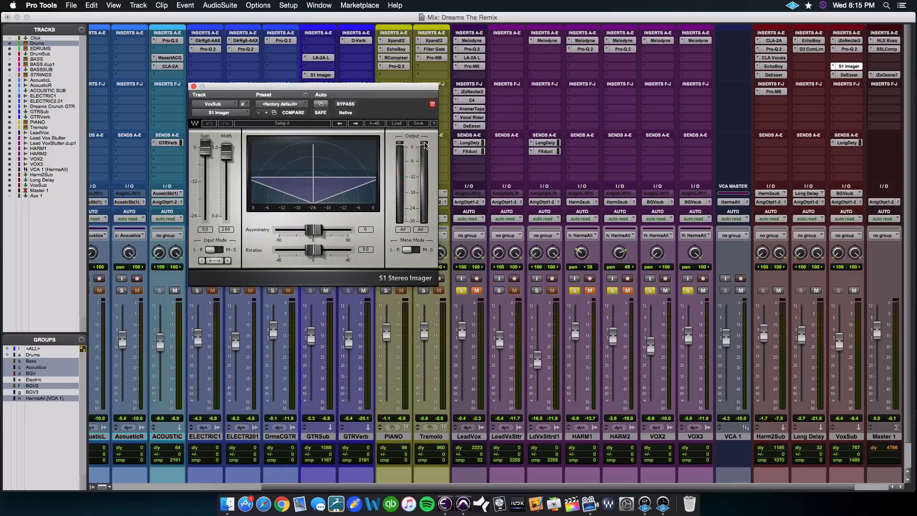
left_click_drag(222, 158, 223, 156)
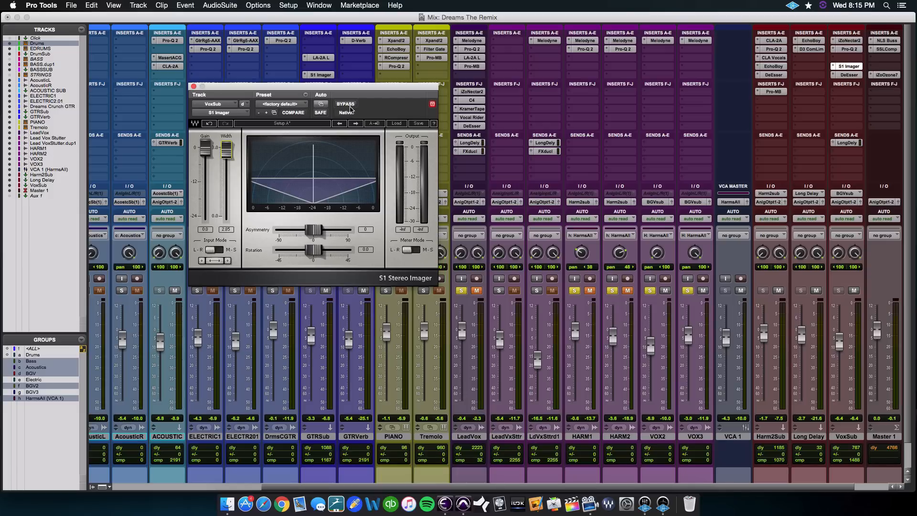
left_click(346, 104)
key("space")
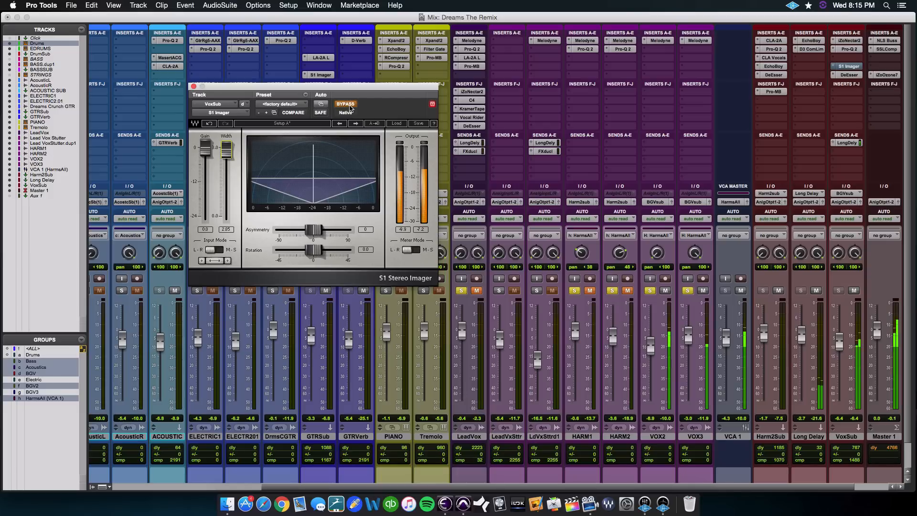
left_click(345, 105)
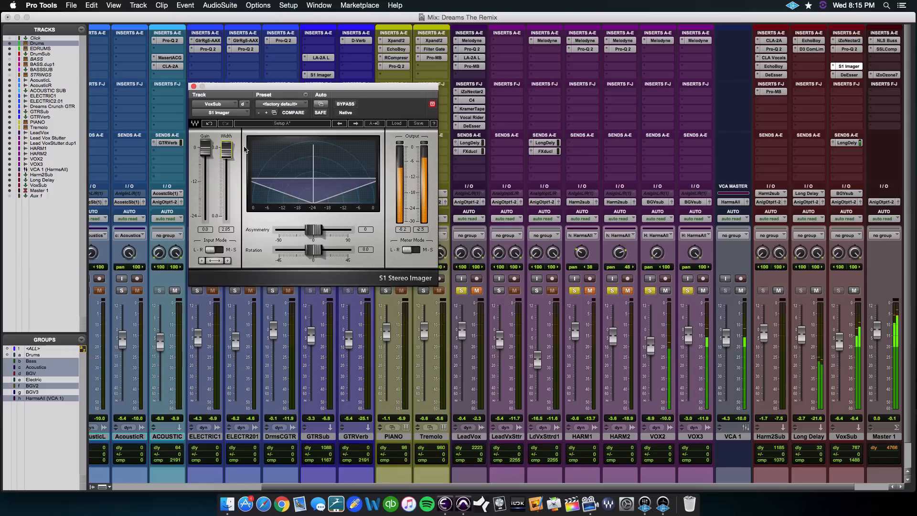
left_click(194, 86)
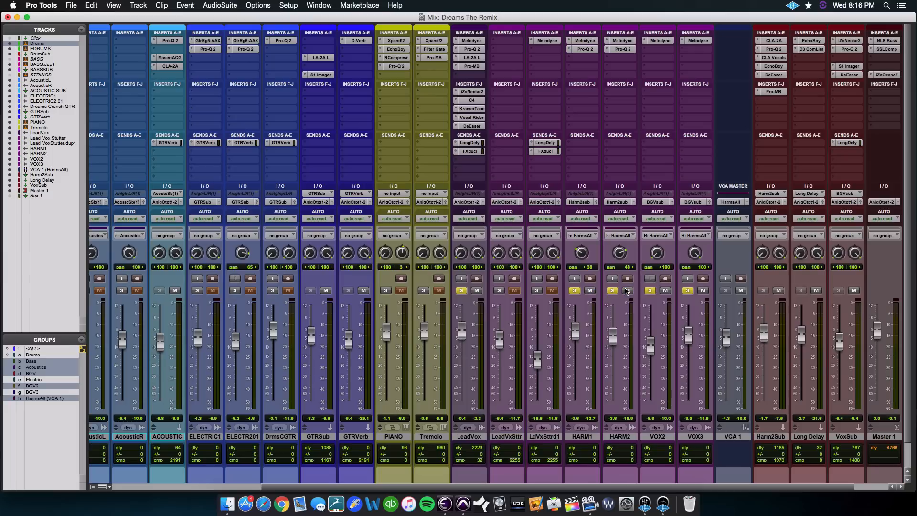
Step: Play the full mix with all solos cleared and lower the VCA 1 fader to -5.2 dB
key("space")
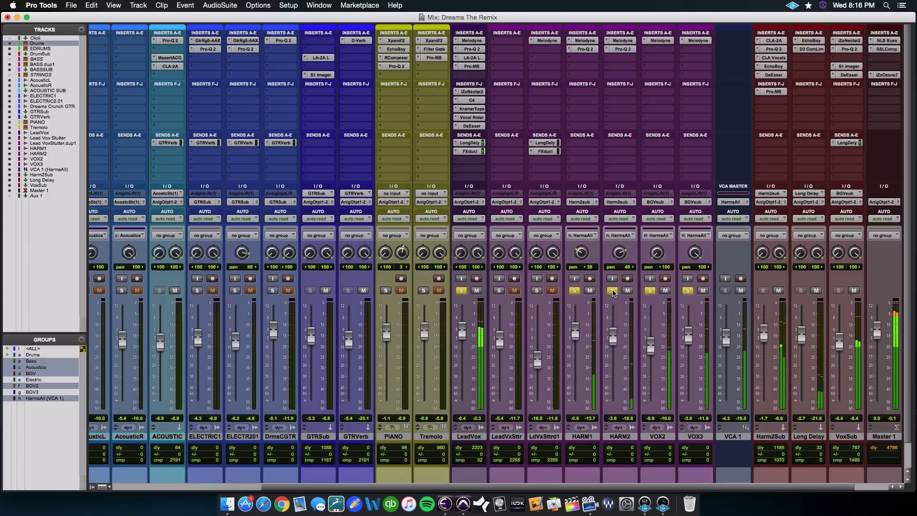
left_click(613, 291, "alt")
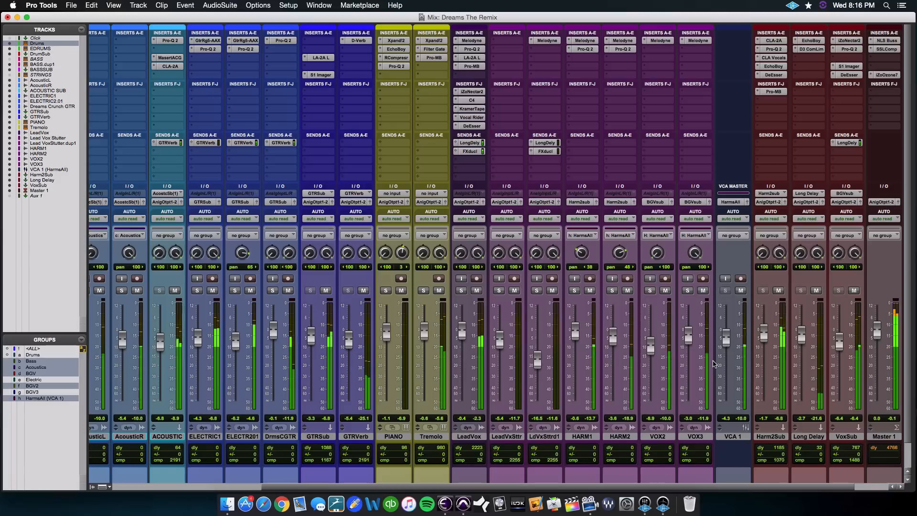
left_click_drag(724, 345, 724, 347)
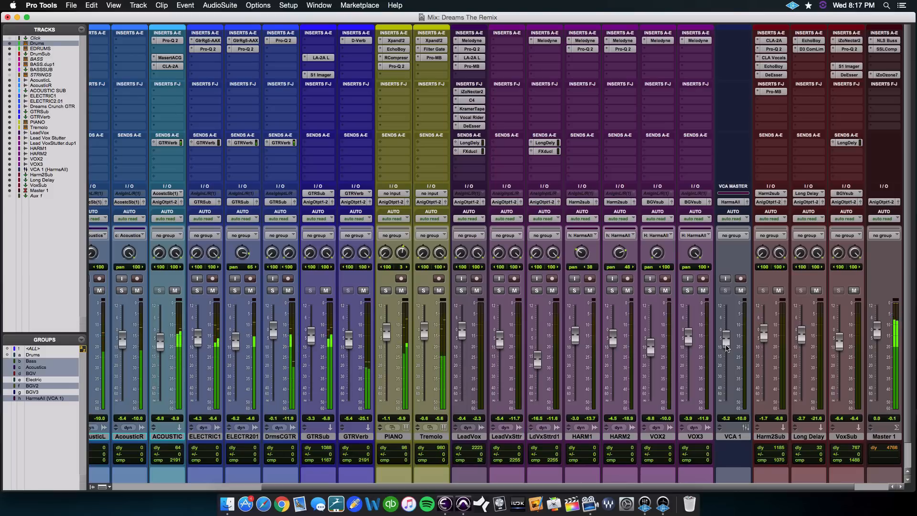
Step: Switch to the Edit window and bring the LeadVox and Lead VoxStutter tracks into view
key("super+equal")
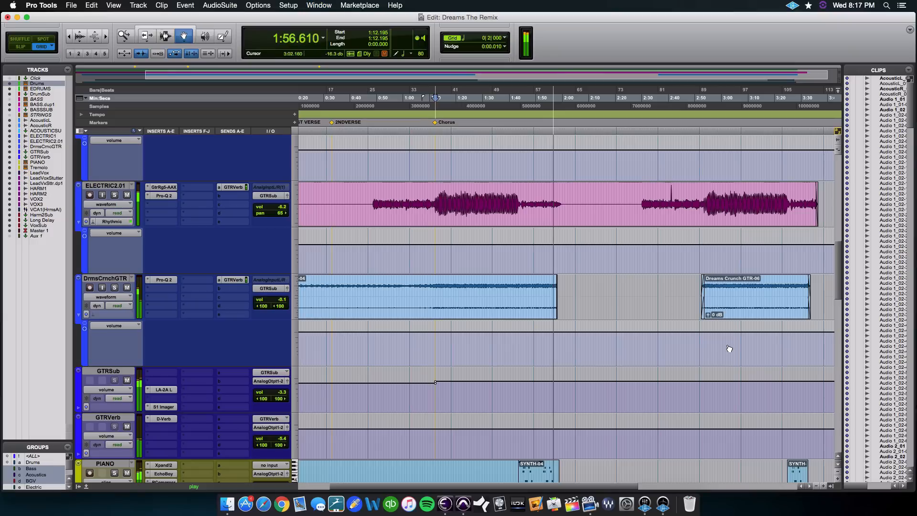
scroll(640, 335, "down", 5)
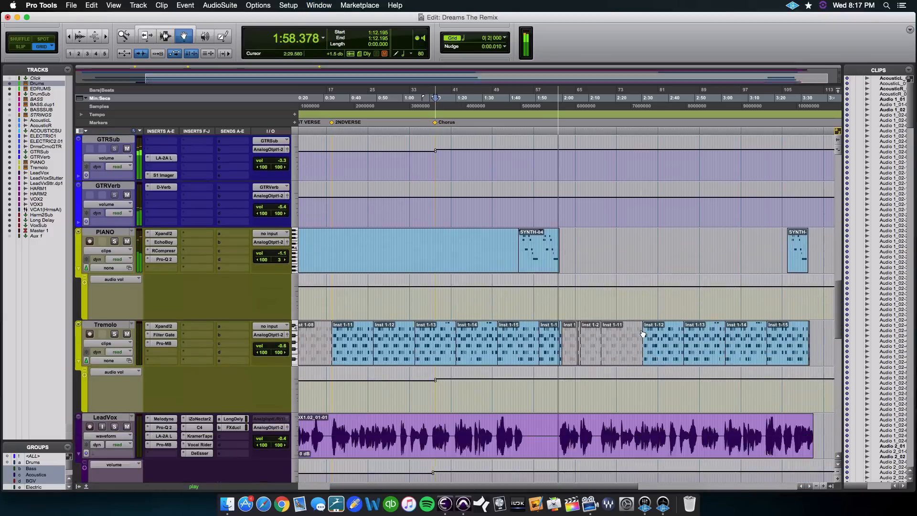
scroll(641, 334, "down", 10)
scroll(612, 343, "up", 5)
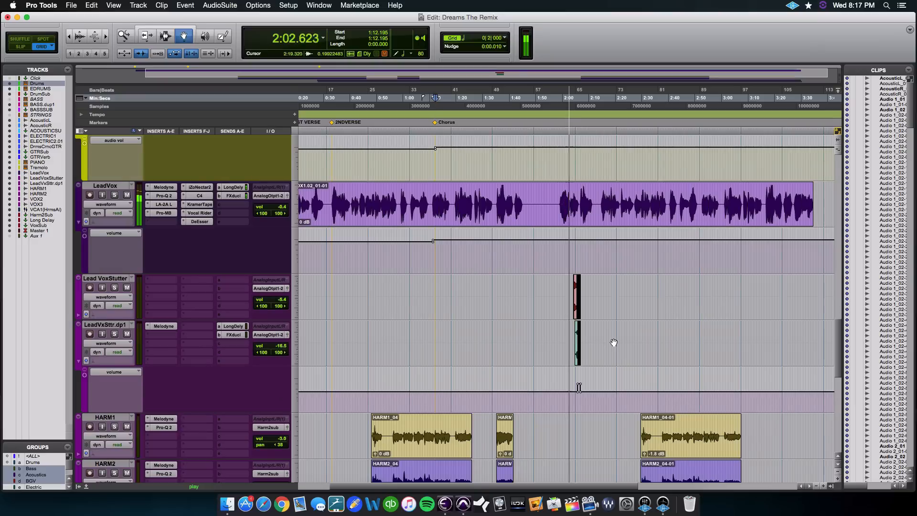
Step: Listen to the passage around the Lead VoxStutter and LeadVxSttr.dp1 clips up close and stop playback
scroll(614, 342, "up", 4)
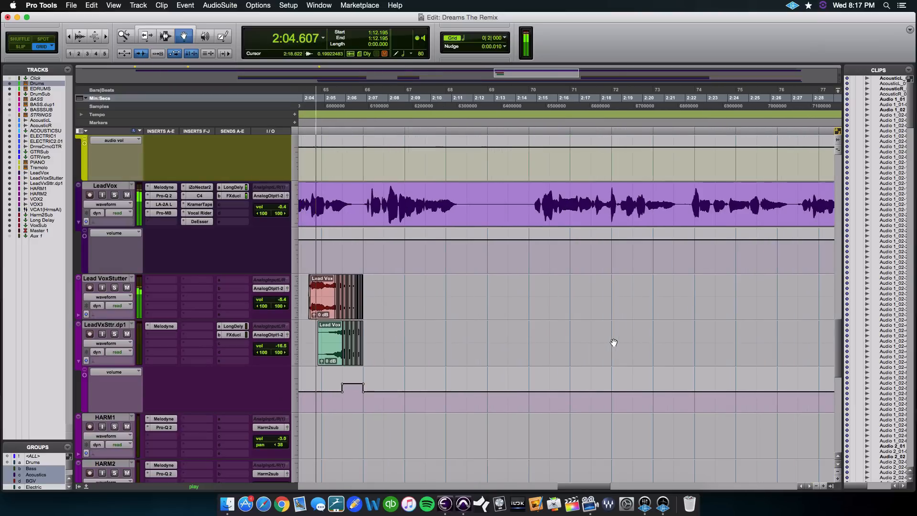
scroll(613, 343, "left", 3)
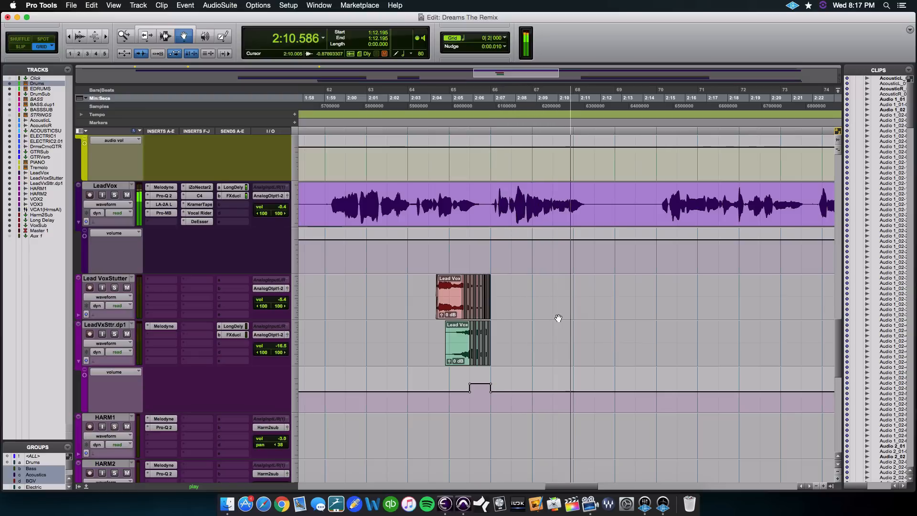
key("space")
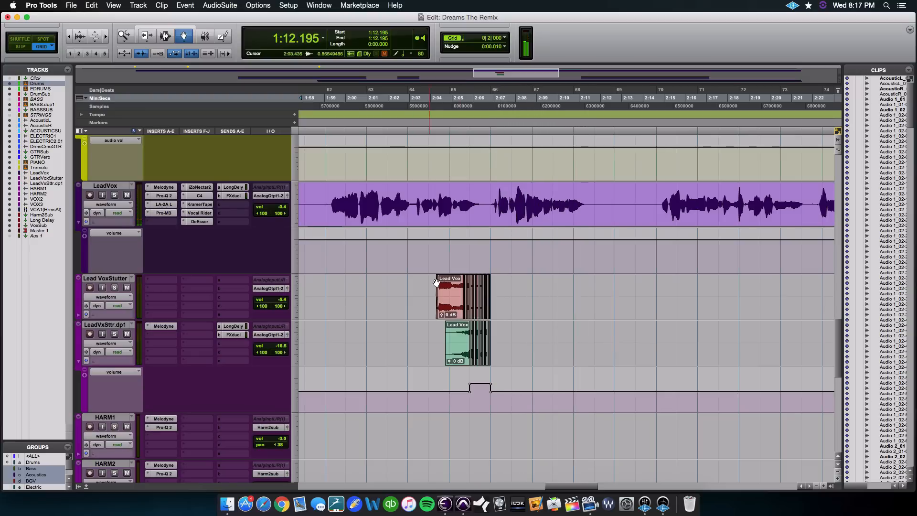
Step: Activate the Smart Tool, set the playback start to 2:03.902 just before the vocal stutter clips, and inspect their slices up close
left_click(191, 27)
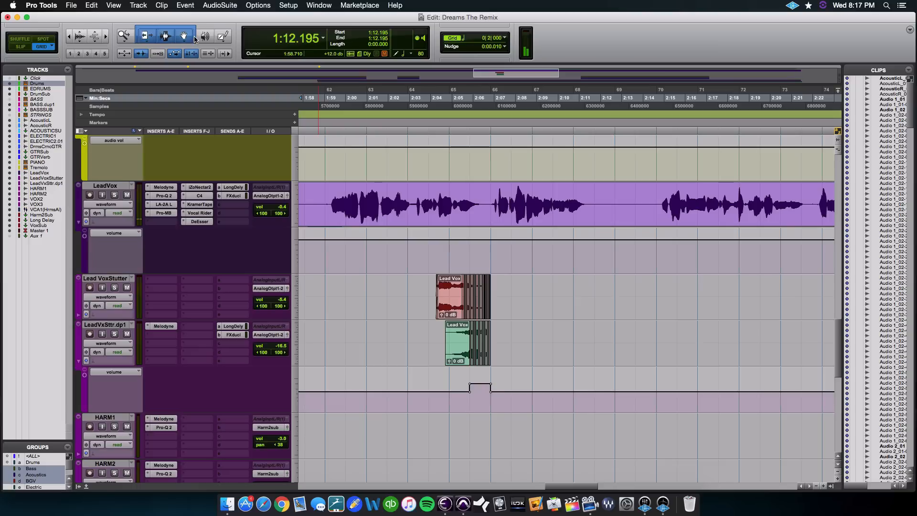
left_click(431, 102)
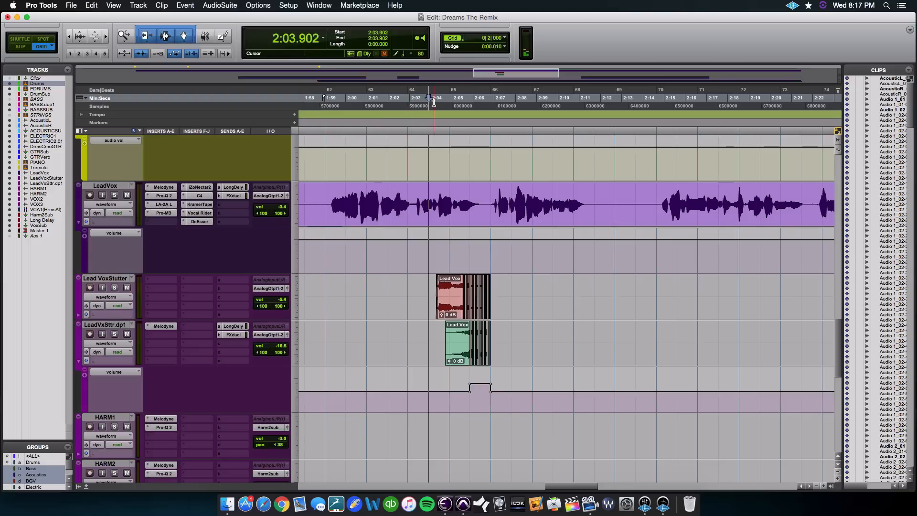
key("super+bracketright")
key("super+bracketright")
key("super+bracketright")
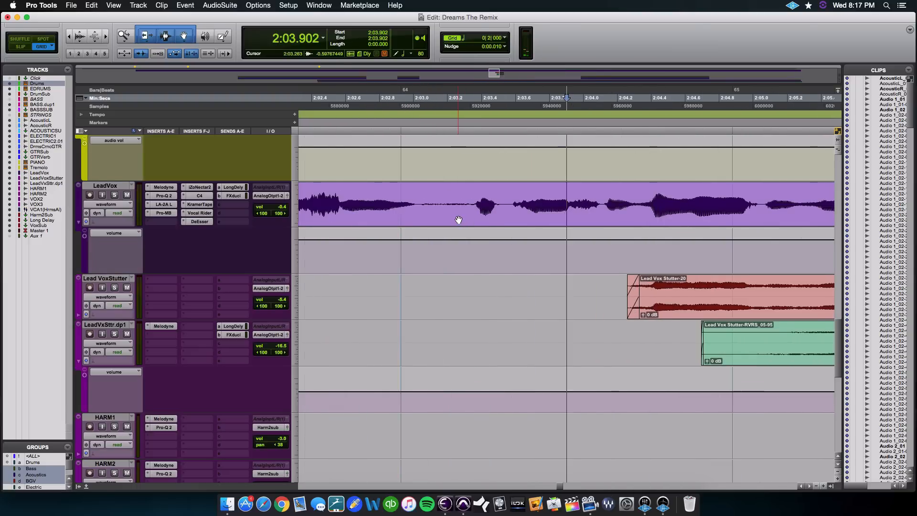
scroll(459, 219, "right", 10)
scroll(459, 220, "left", 10)
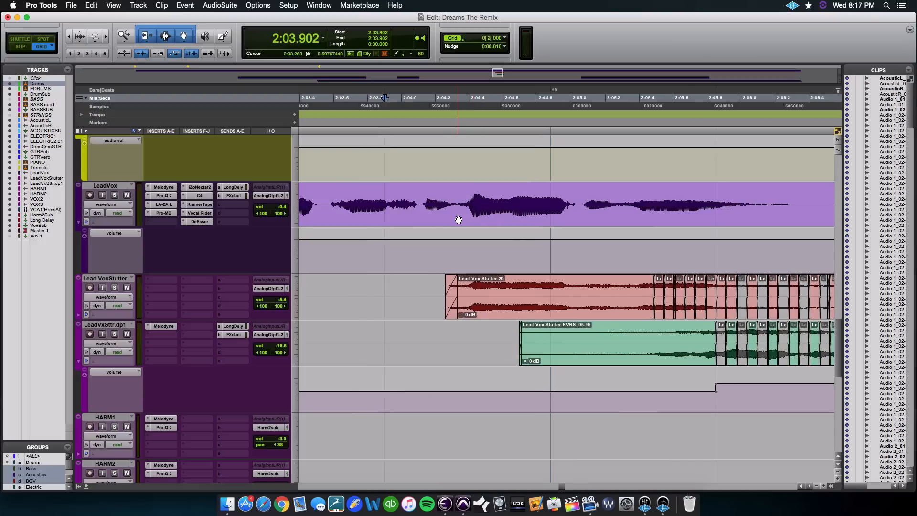
Step: Audition the vocal stutter passage from 2:03.902, stop playback and return to the wider view of the clips
key("space")
scroll(459, 220, "right", 7)
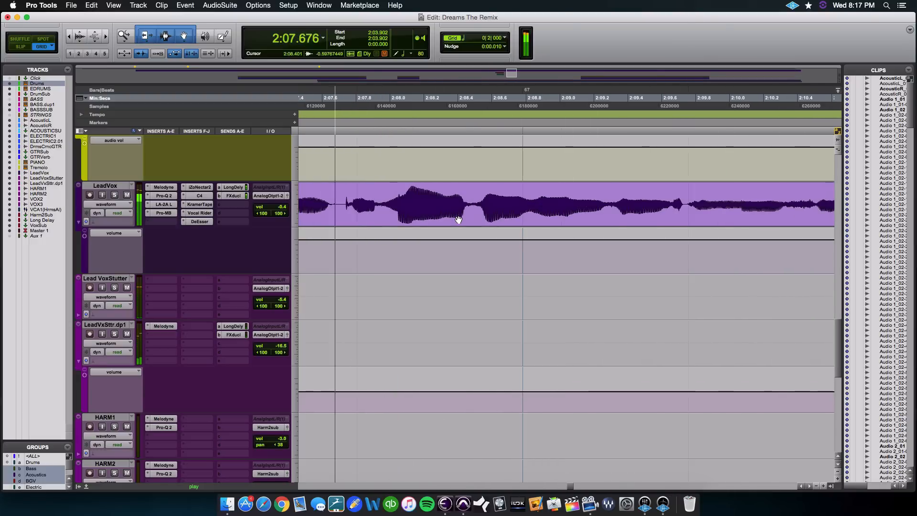
key("space")
key("super+bracketleft")
key("super+bracketleft")
key("super+bracketleft")
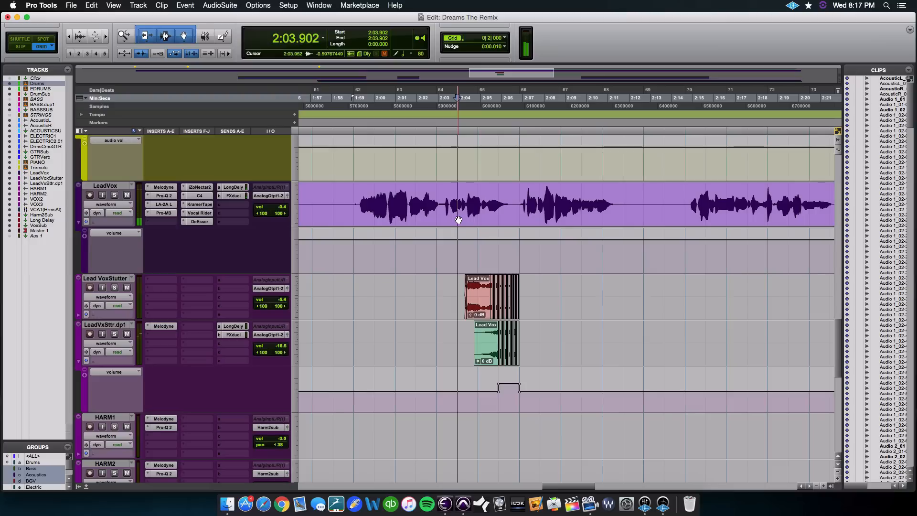